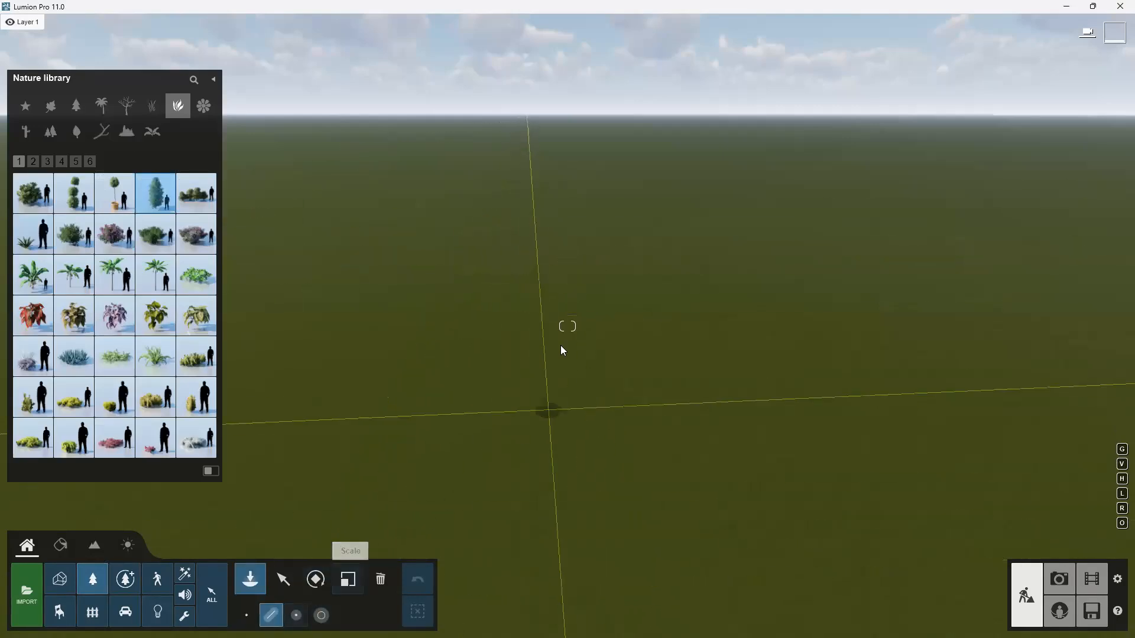
Place a line of conifer trees across the ground, removing the palm from the line's item mix before confirming.
{"action": "left_click", "coordinate": [589, 268]}
{"action": "left_click", "coordinate": [641, 407]}
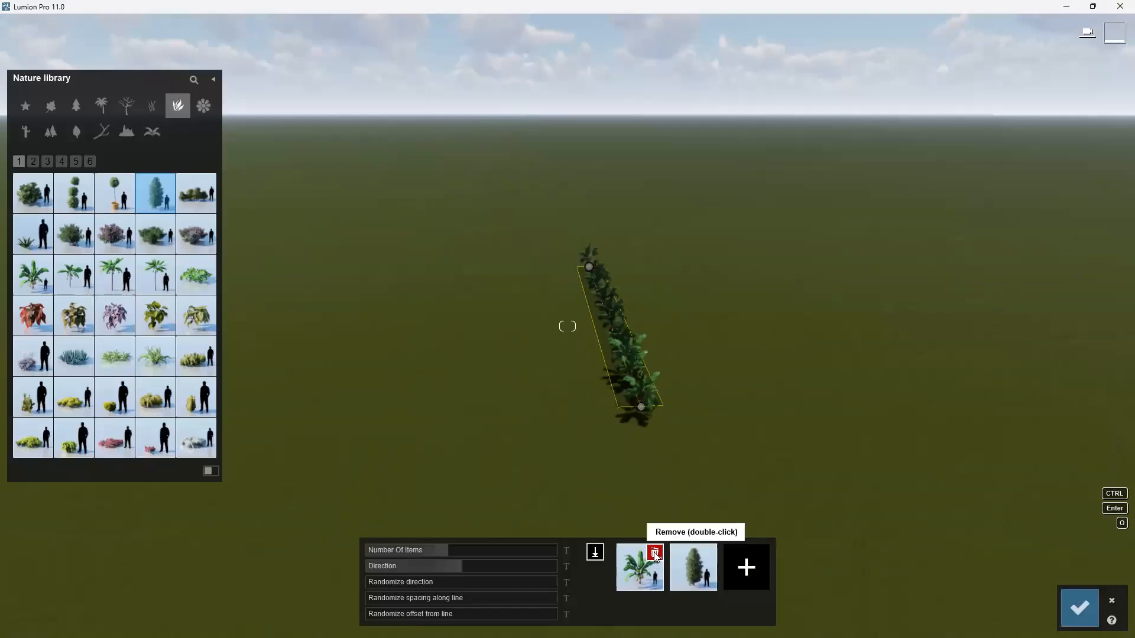
{"action": "double_click", "coordinate": [654, 553]}
{"action": "left_click", "coordinate": [1079, 607]}
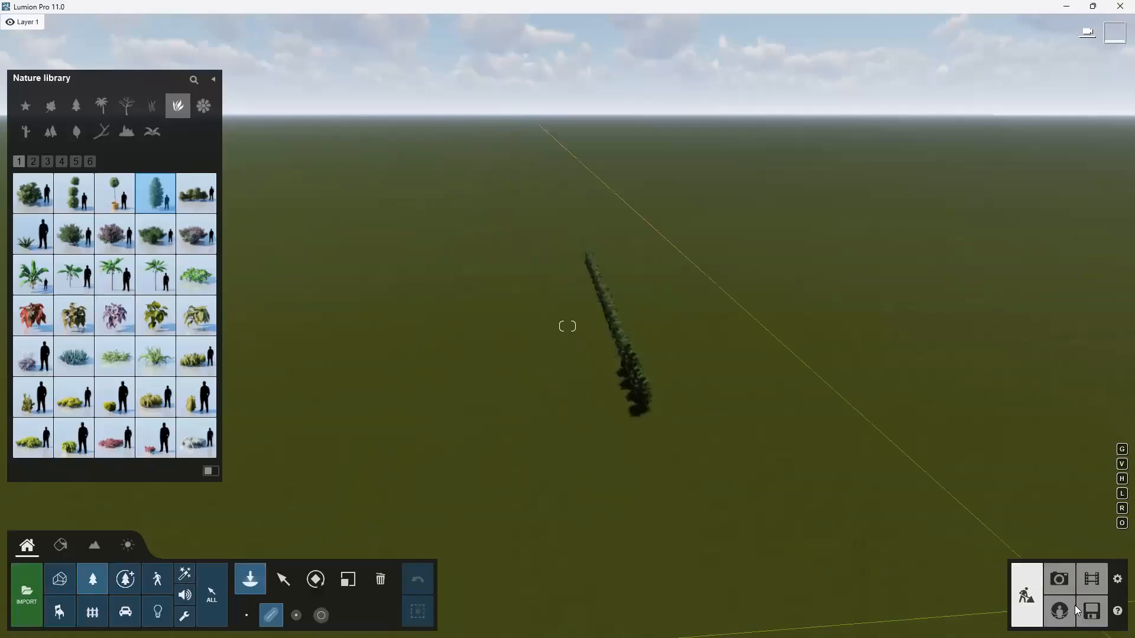
Place a second line beside the trees using Begonia 003, removing the conifer from the item mix.
{"action": "left_click", "coordinate": [120, 320]}
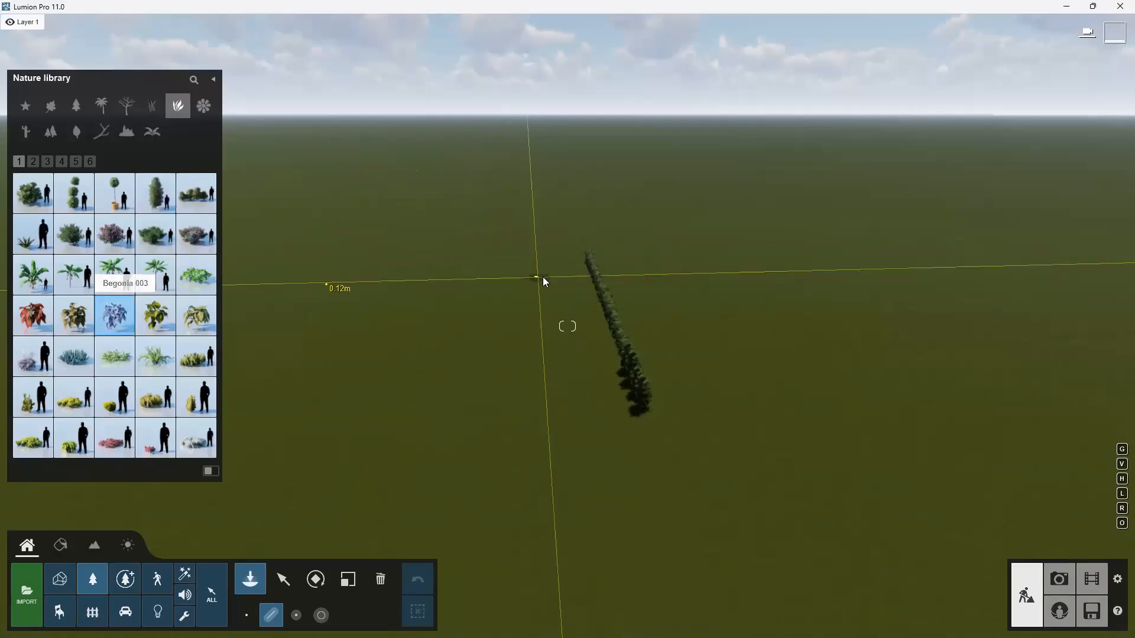
{"action": "scroll", "coordinate": [596, 280], "scroll_direction": "up", "scroll_amount": 3}
{"action": "scroll", "coordinate": [575, 242], "scroll_direction": "up", "scroll_amount": 2}
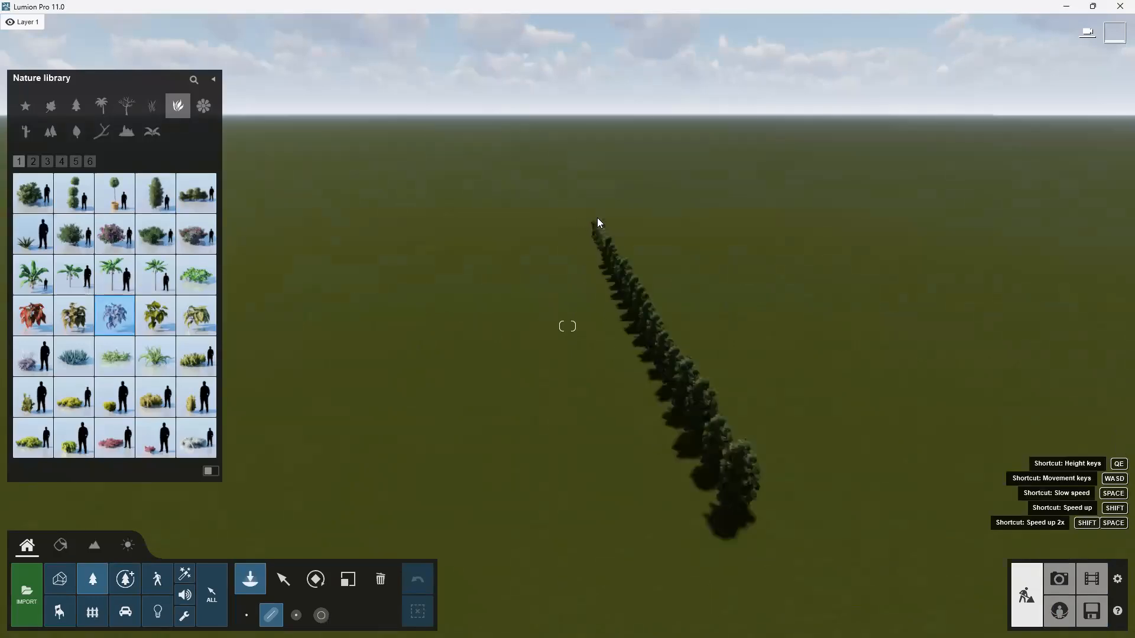
{"action": "left_click", "coordinate": [575, 238]}
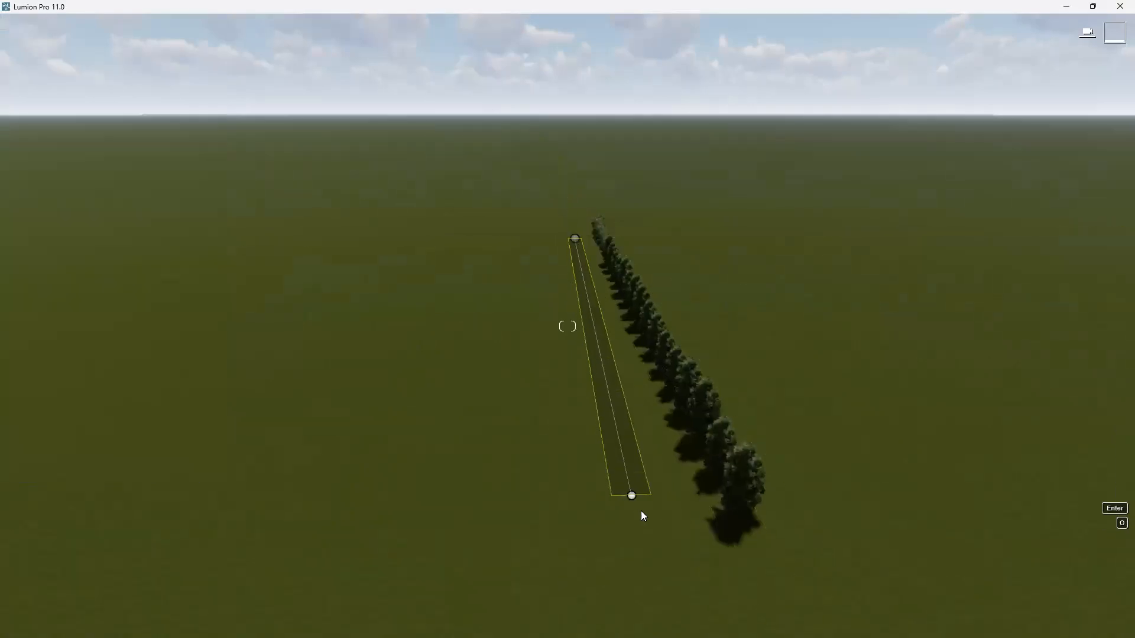
{"action": "left_click", "coordinate": [657, 529]}
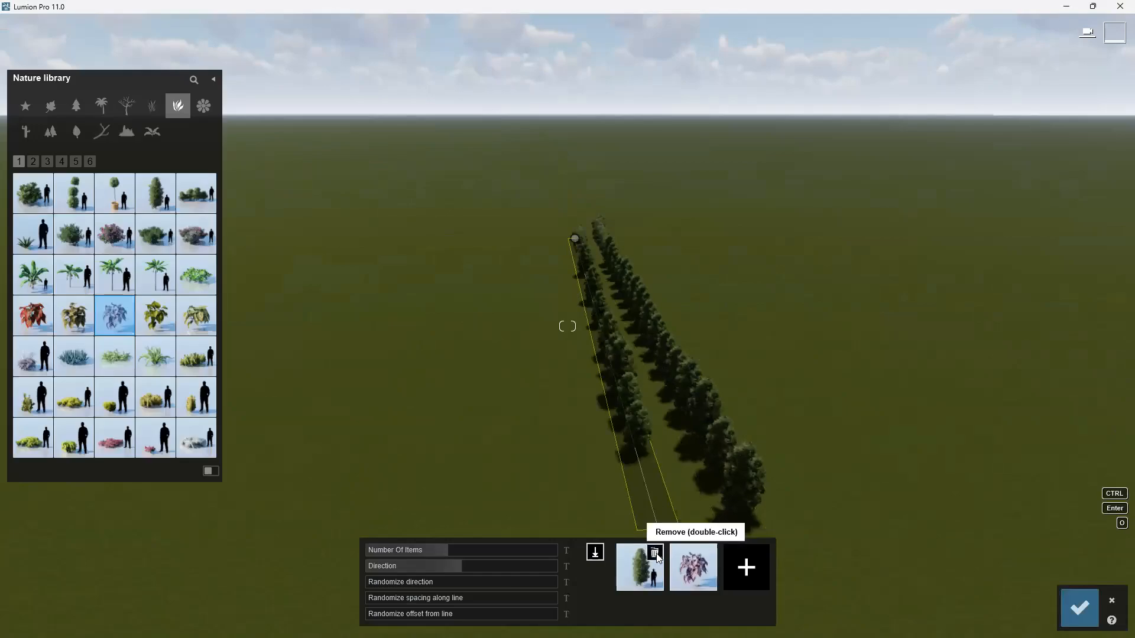
{"action": "double_click", "coordinate": [656, 554]}
{"action": "left_click", "coordinate": [1080, 610]}
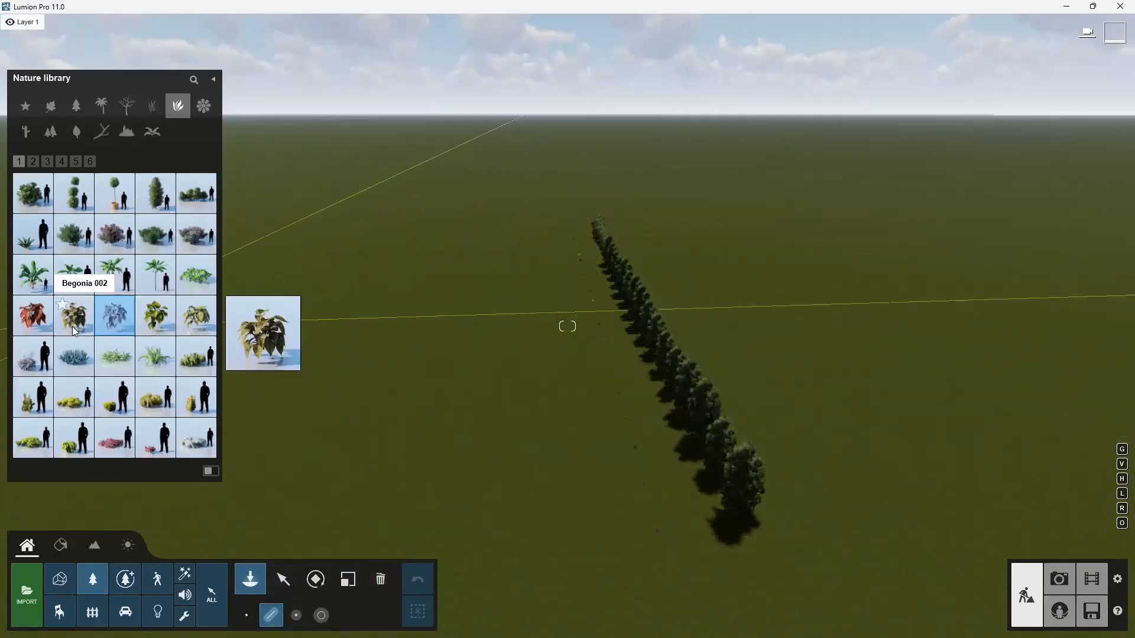
Place a line of boxwood shrubs beside the begonias, remove the begonia, and set the number of items to 31.
{"action": "left_click", "coordinate": [29, 190]}
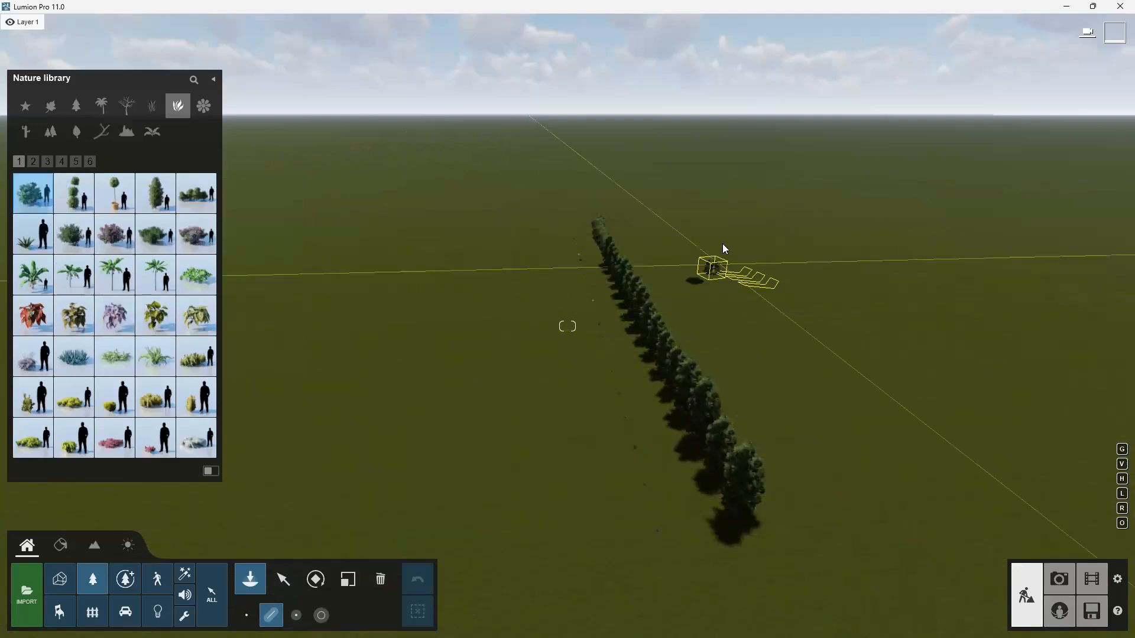
{"action": "scroll", "coordinate": [722, 245], "scroll_direction": "up", "scroll_amount": 2}
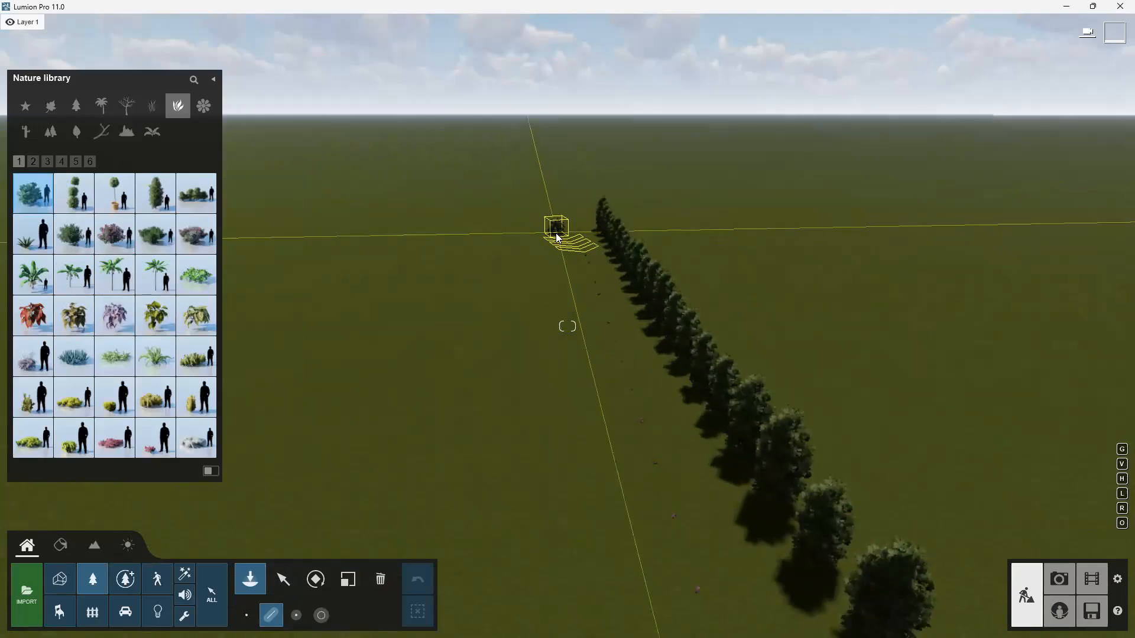
{"action": "left_click", "coordinate": [553, 233]}
{"action": "scroll", "coordinate": [582, 443], "scroll_direction": "down", "scroll_amount": 2}
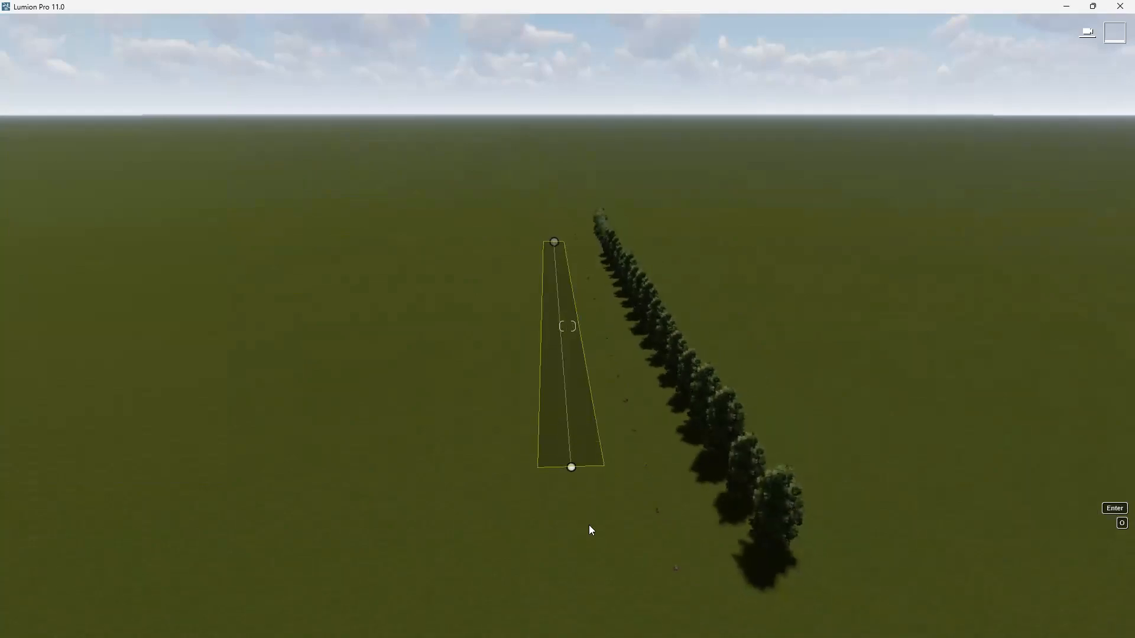
{"action": "left_click", "coordinate": [608, 587]}
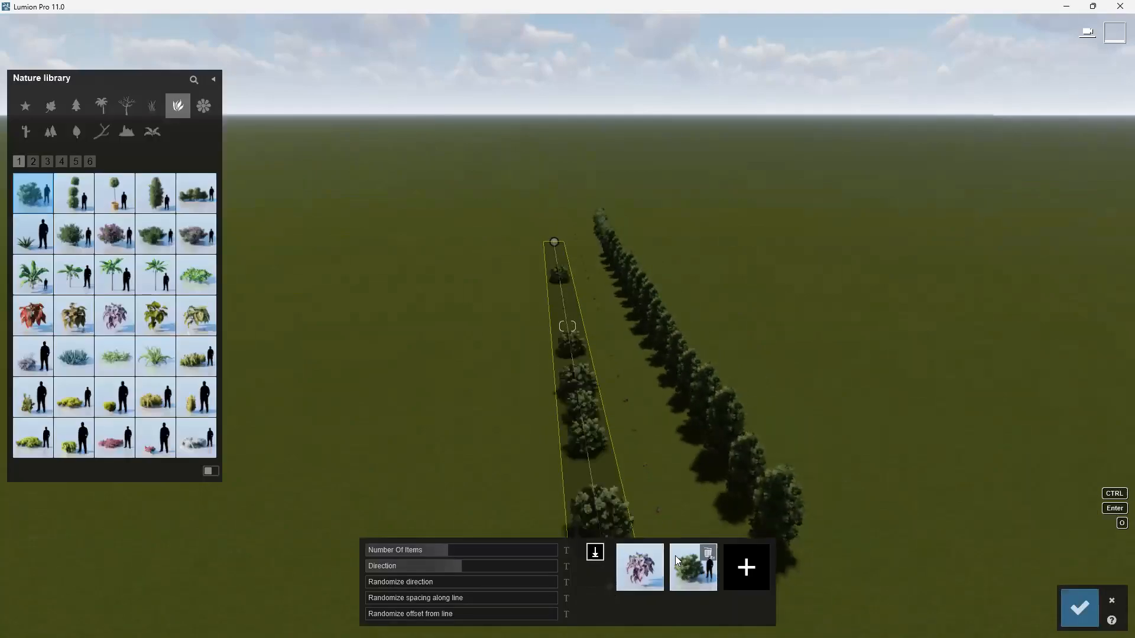
{"action": "left_click", "coordinate": [655, 553]}
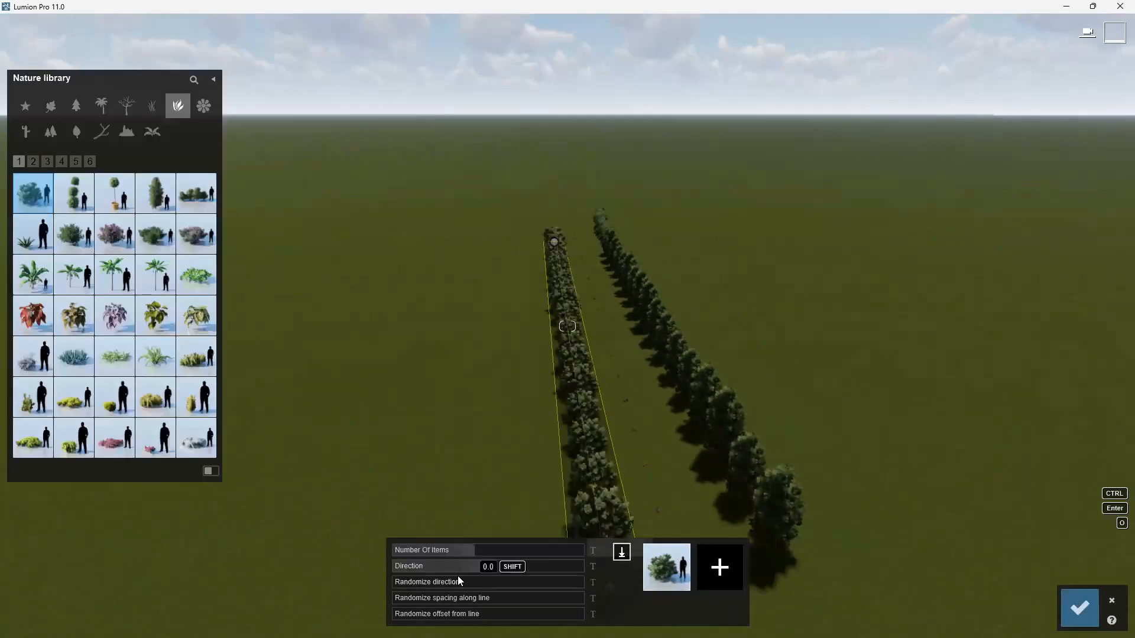
{"action": "left_click_drag", "start_coordinate": [483, 553], "coordinate": [497, 553]}
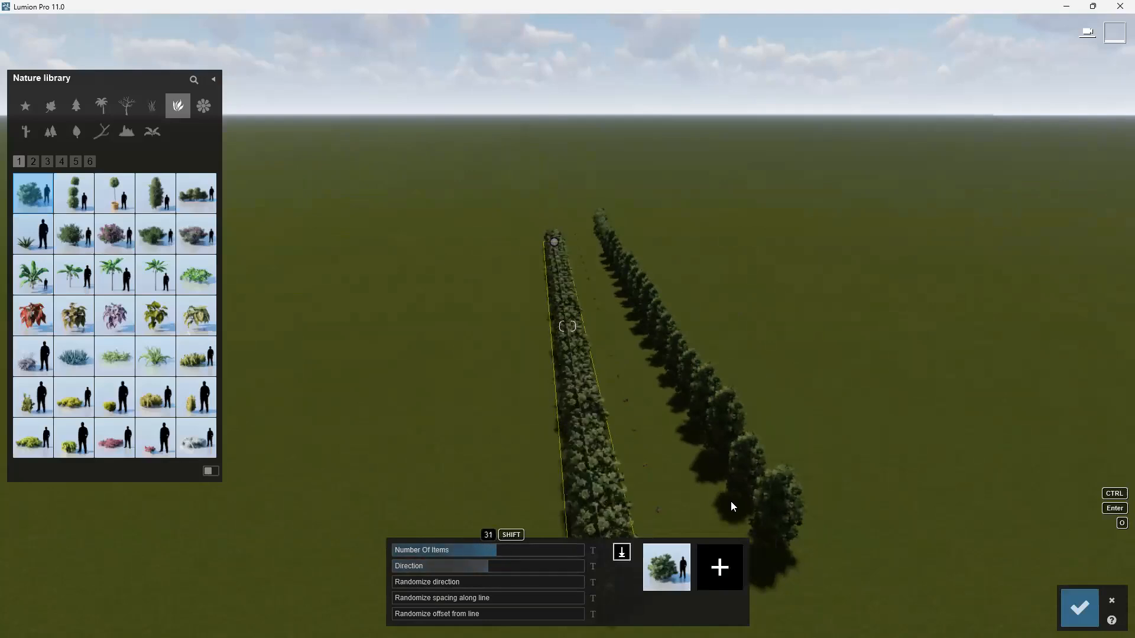
{"action": "left_click", "coordinate": [1080, 603]}
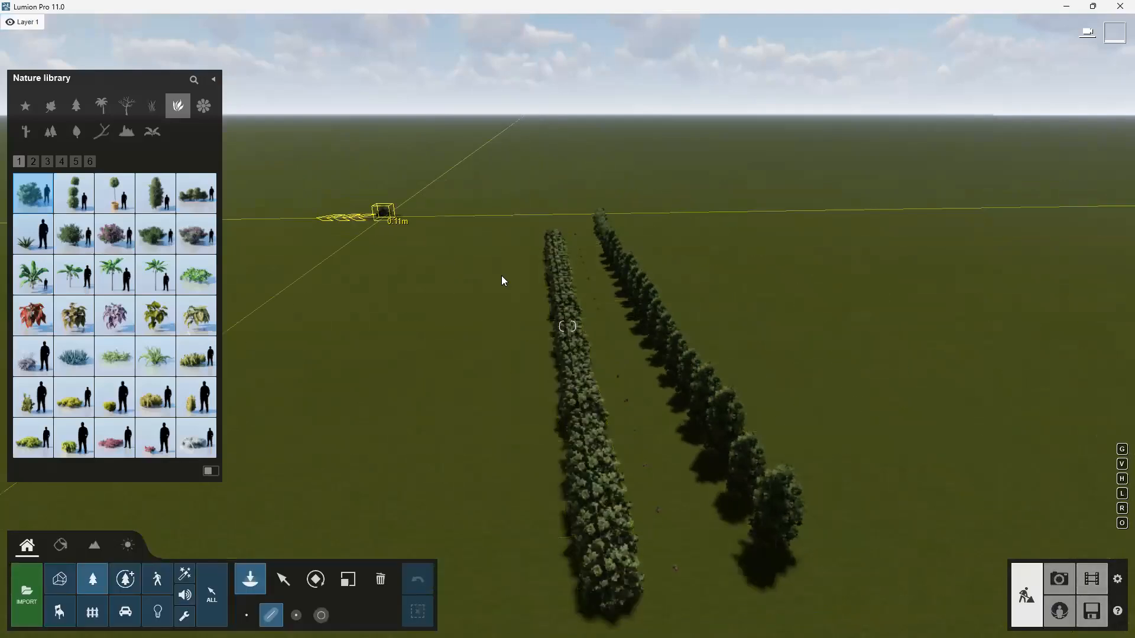
Place a short line of potted topiary trees to the left, removing the boxwood from the item mix.
{"action": "left_click", "coordinate": [117, 207]}
{"action": "scroll", "coordinate": [417, 256], "scroll_direction": "up", "scroll_amount": 3}
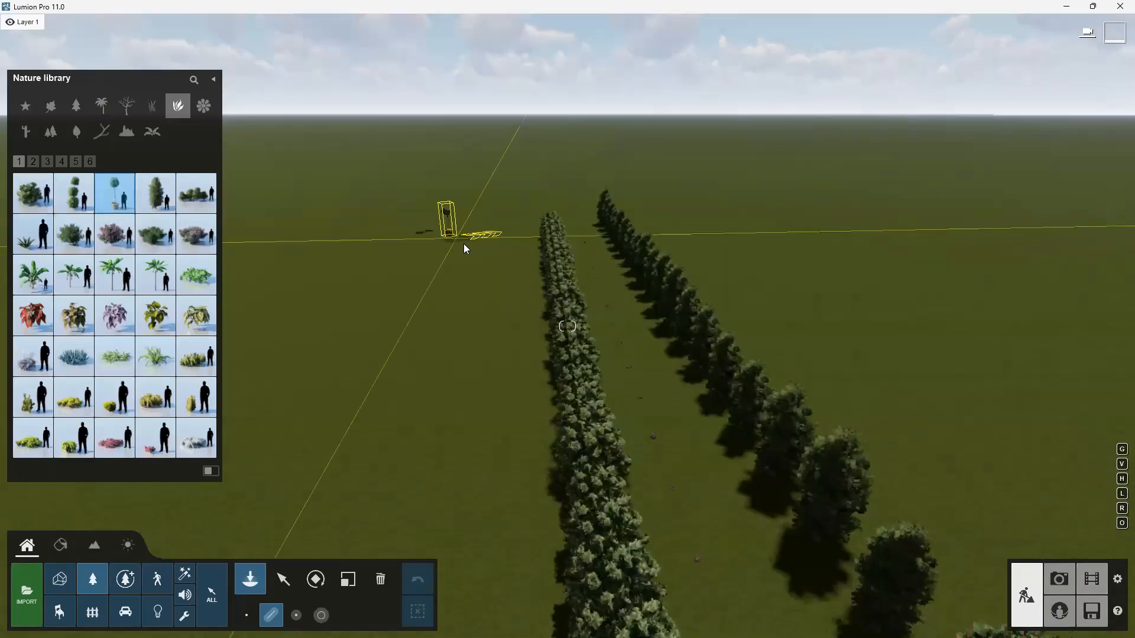
{"action": "left_click_drag", "start_coordinate": [477, 247], "coordinate": [342, 250], "text": "ctrl"}
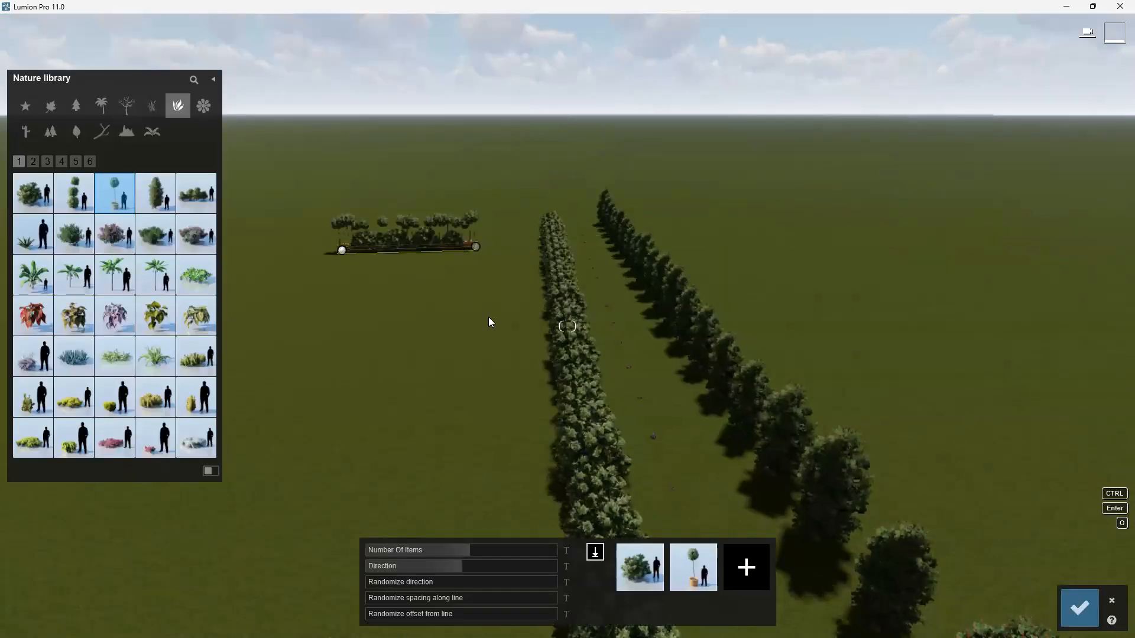
{"action": "left_click", "coordinate": [655, 553]}
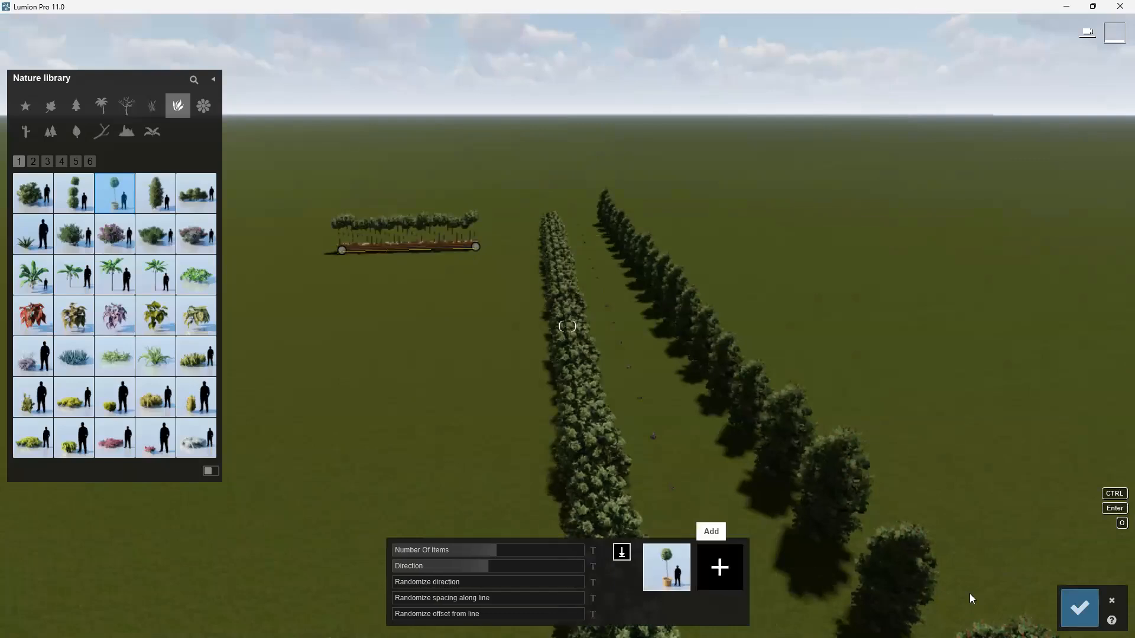
{"action": "left_click", "coordinate": [1079, 607]}
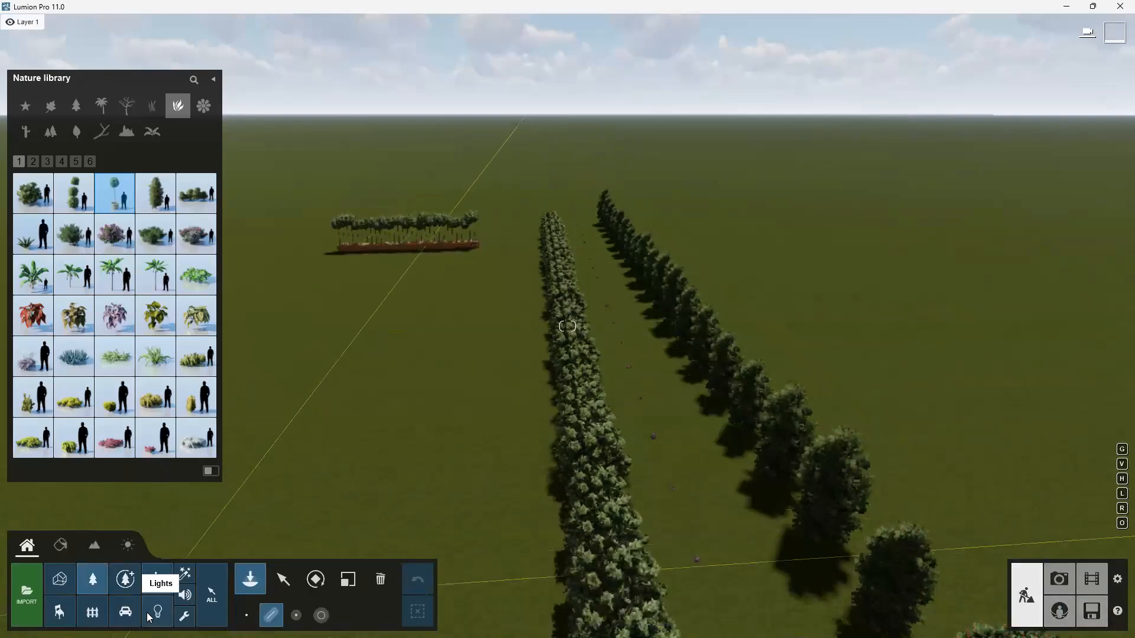
Place a line of five cars from the transport library in front of the potted topiary row.
{"action": "left_click", "coordinate": [125, 612]}
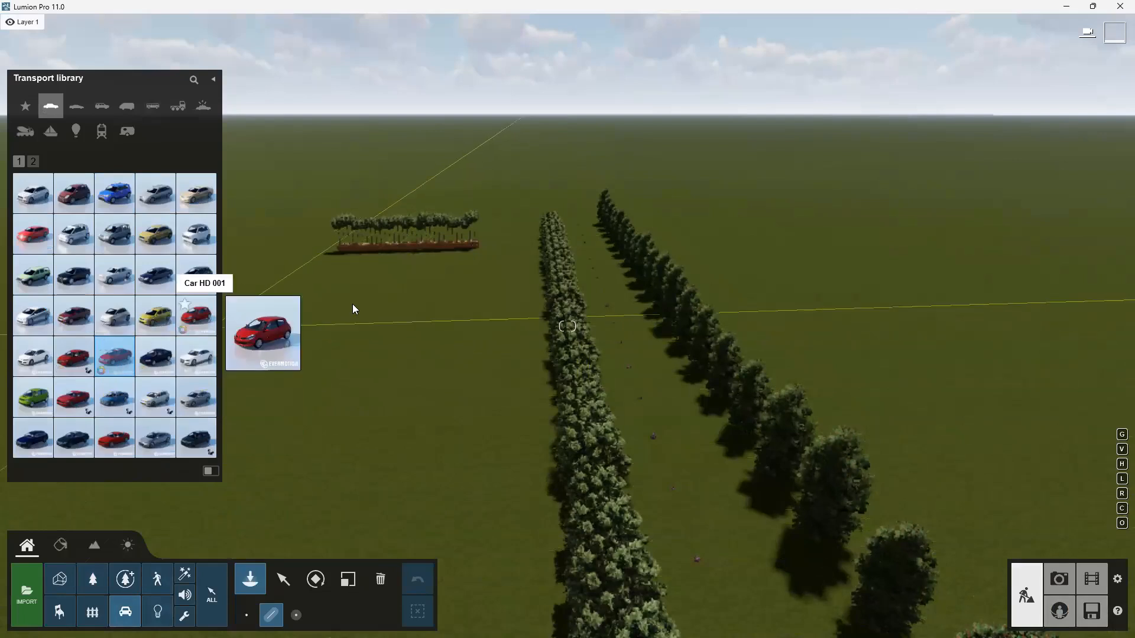
{"action": "left_click", "coordinate": [334, 288]}
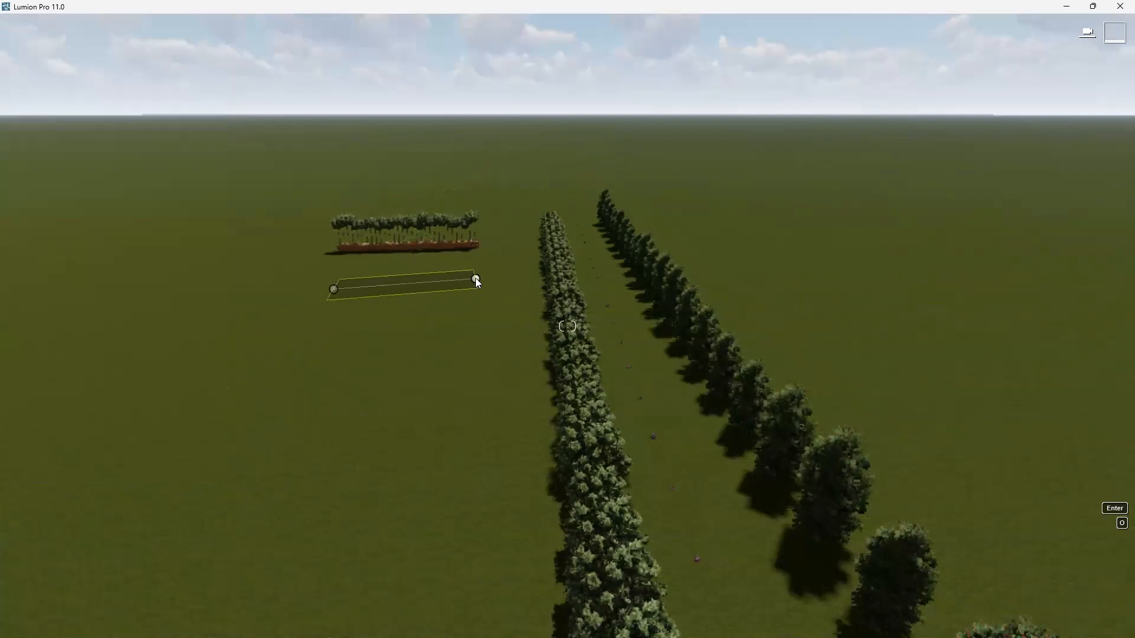
{"action": "left_click", "coordinate": [475, 282]}
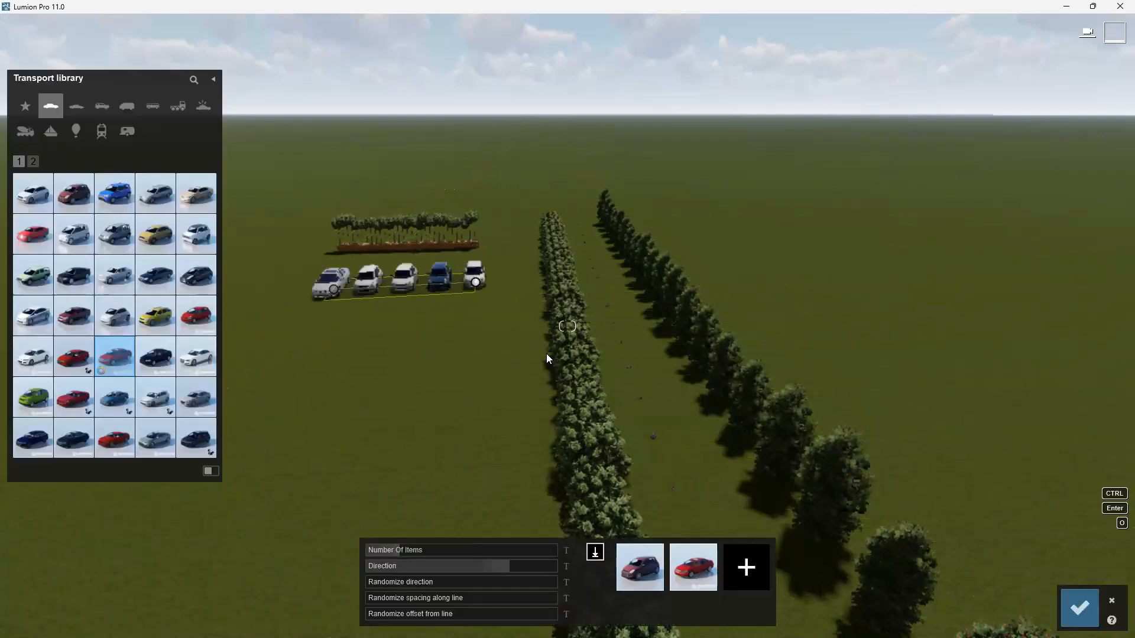
{"action": "left_click", "coordinate": [1073, 619]}
Fly the camera down to ground level to inspect the boxwood hedge and tree rows up close.
{"action": "left_click", "coordinate": [886, 392]}
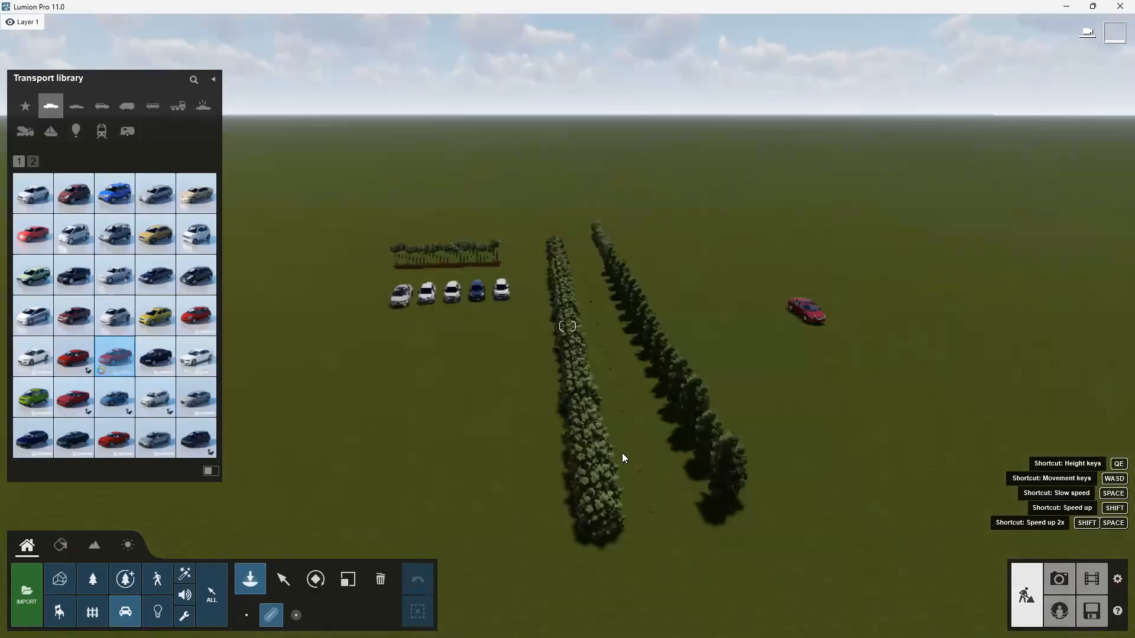
{"action": "left_click", "coordinate": [283, 580]}
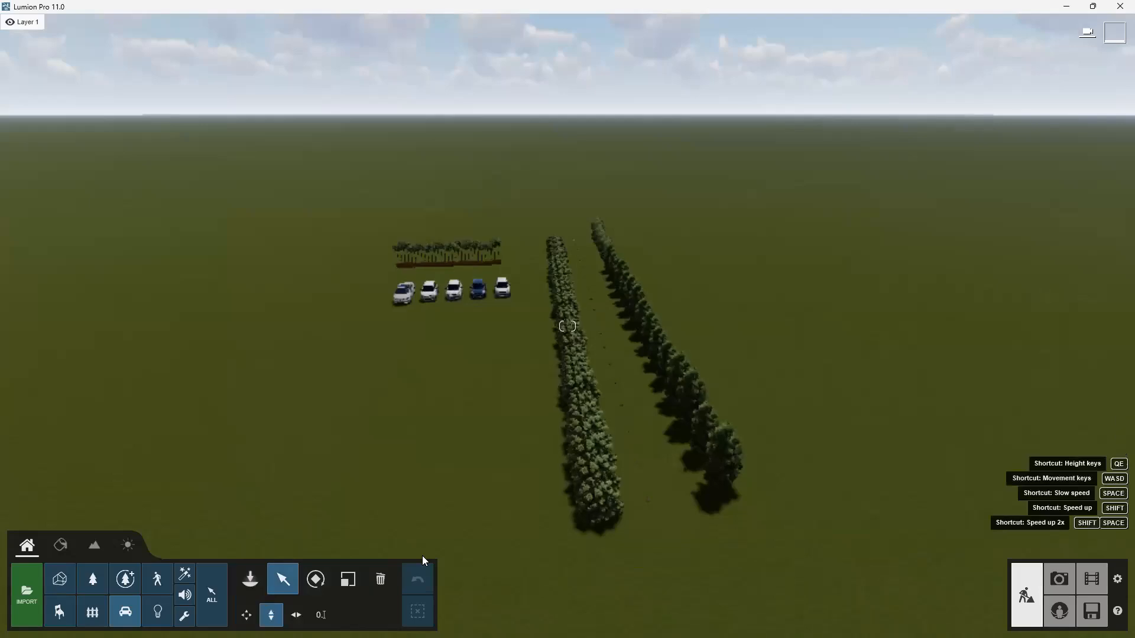
{"action": "key", "text": "s"}
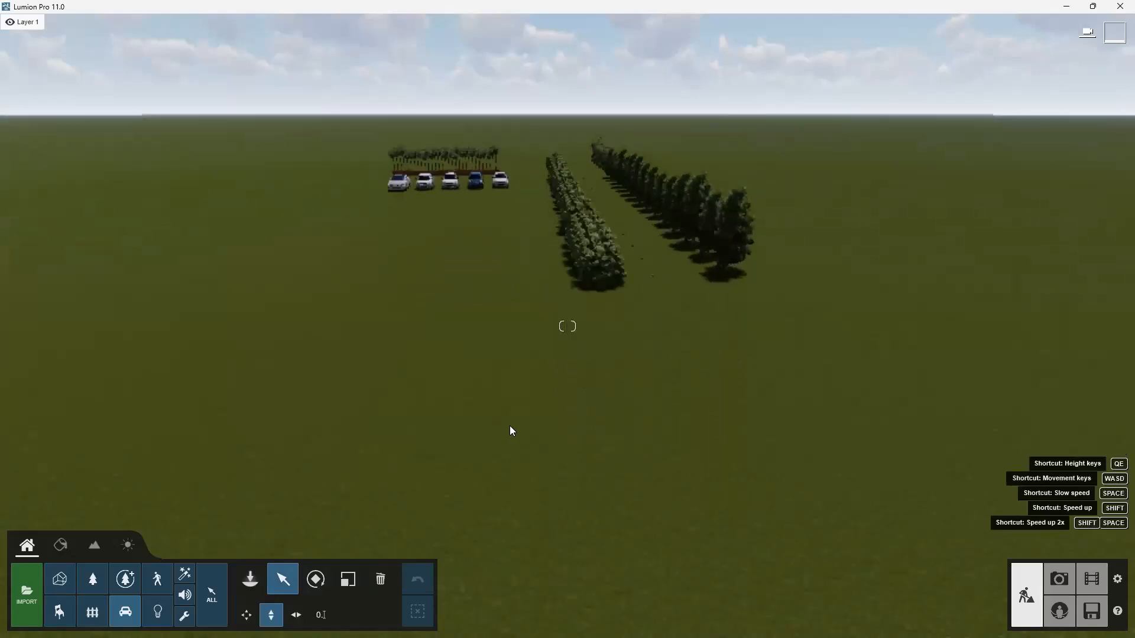
{"action": "key", "text": "w"}
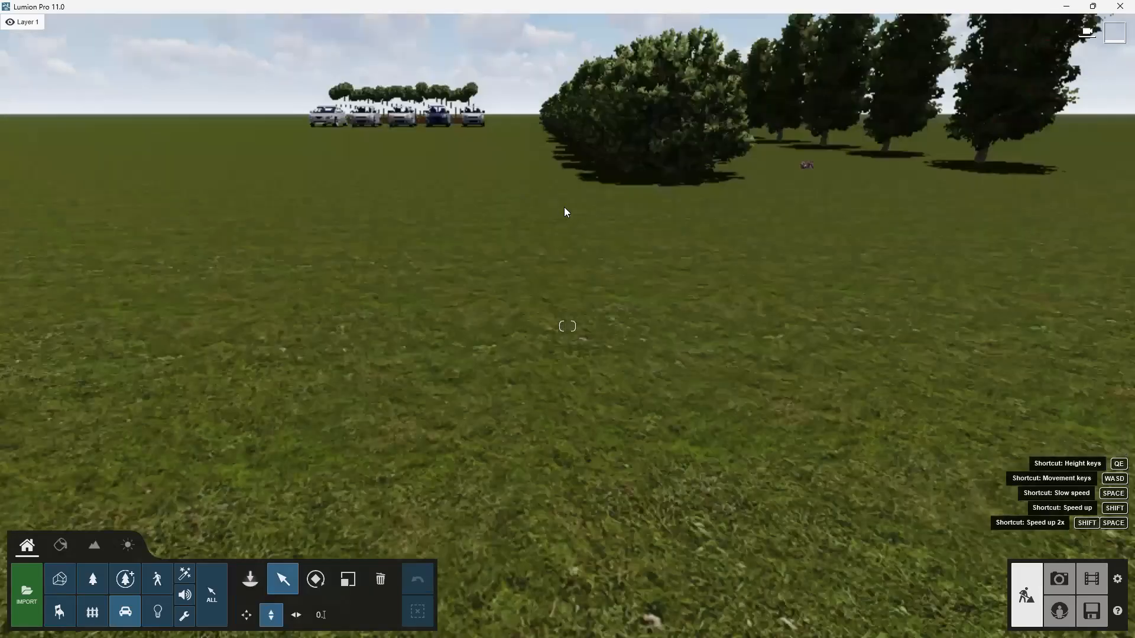
{"action": "key", "text": "w"}
{"action": "key", "text": "w"}
{"action": "right_click_drag", "start_coordinate": [508, 148], "coordinate": [571, 159]}
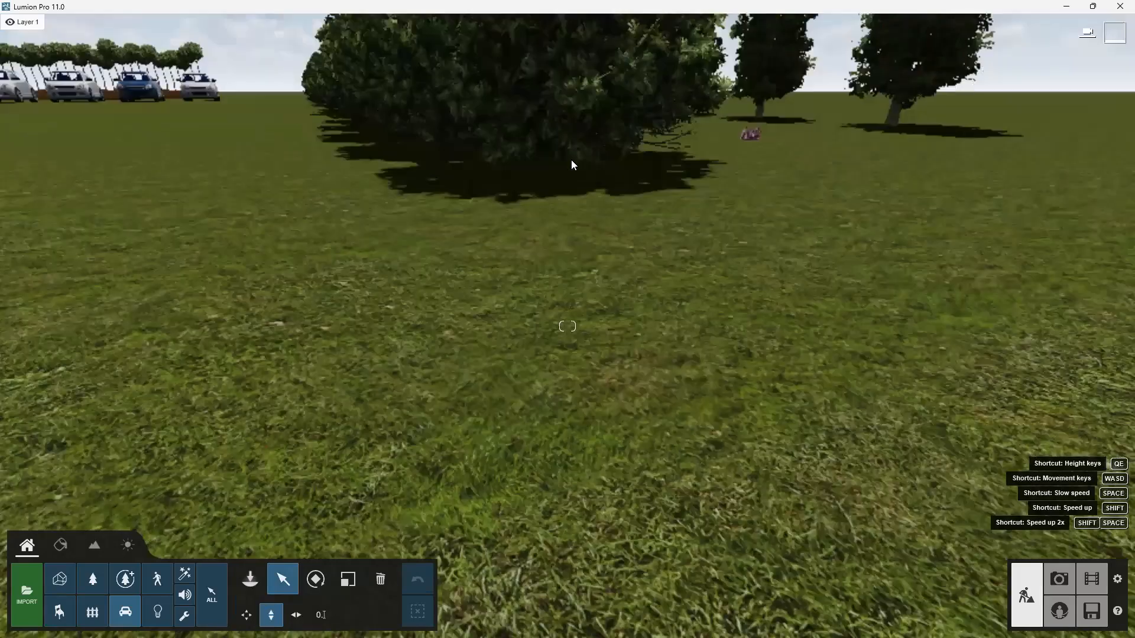
{"action": "scroll", "coordinate": [512, 223], "scroll_direction": "down", "scroll_amount": 3}
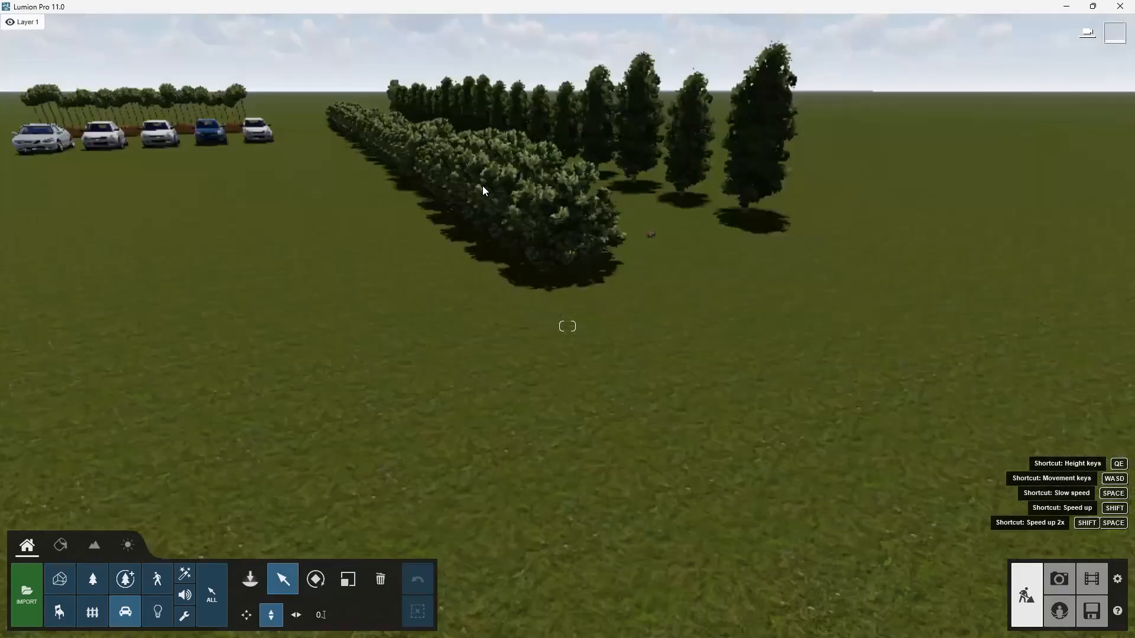
{"action": "scroll", "coordinate": [482, 185], "scroll_direction": "up", "scroll_amount": 3}
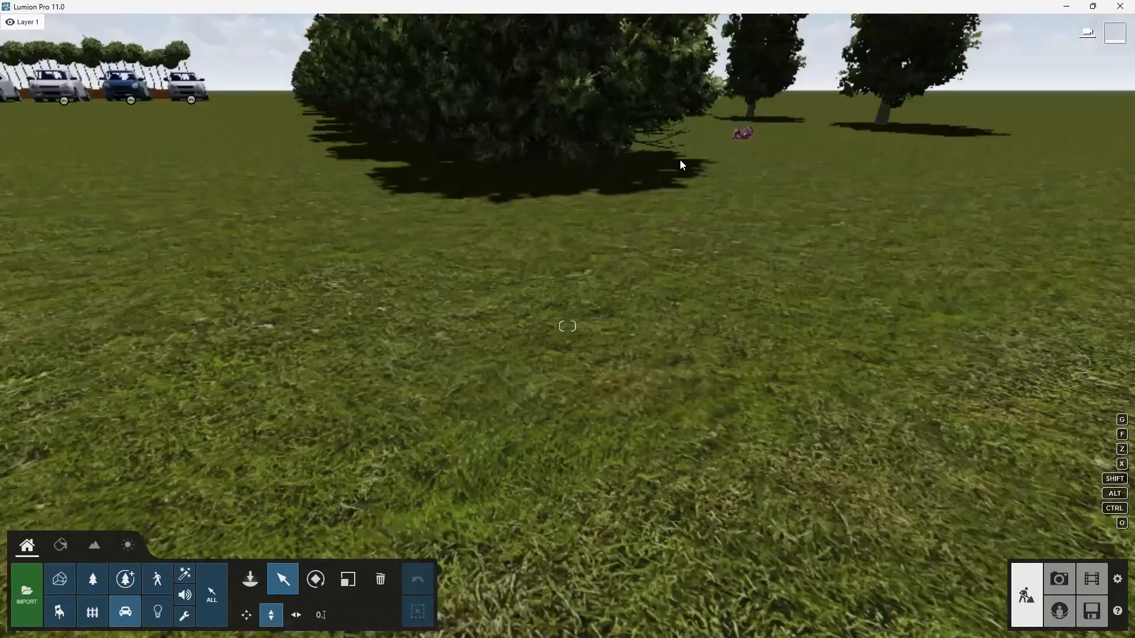
Select a single boxwood shrub in the hedge with the move tool.
{"action": "left_click", "coordinate": [95, 581]}
{"action": "left_click", "coordinate": [553, 158]}
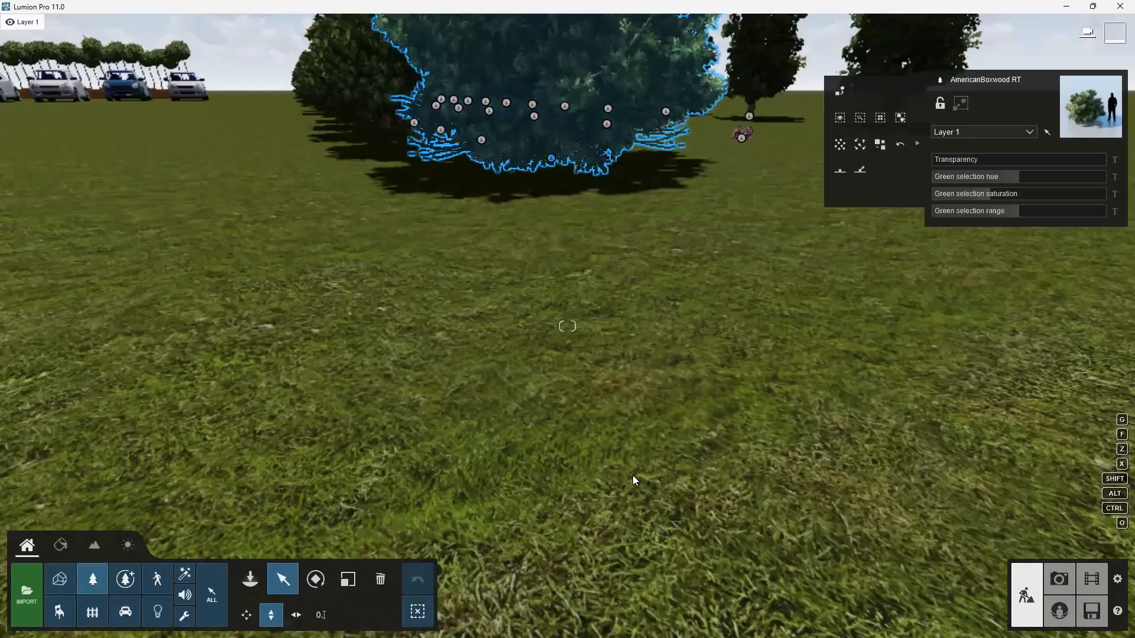
{"action": "scroll", "coordinate": [583, 313], "scroll_direction": "down", "scroll_amount": 1}
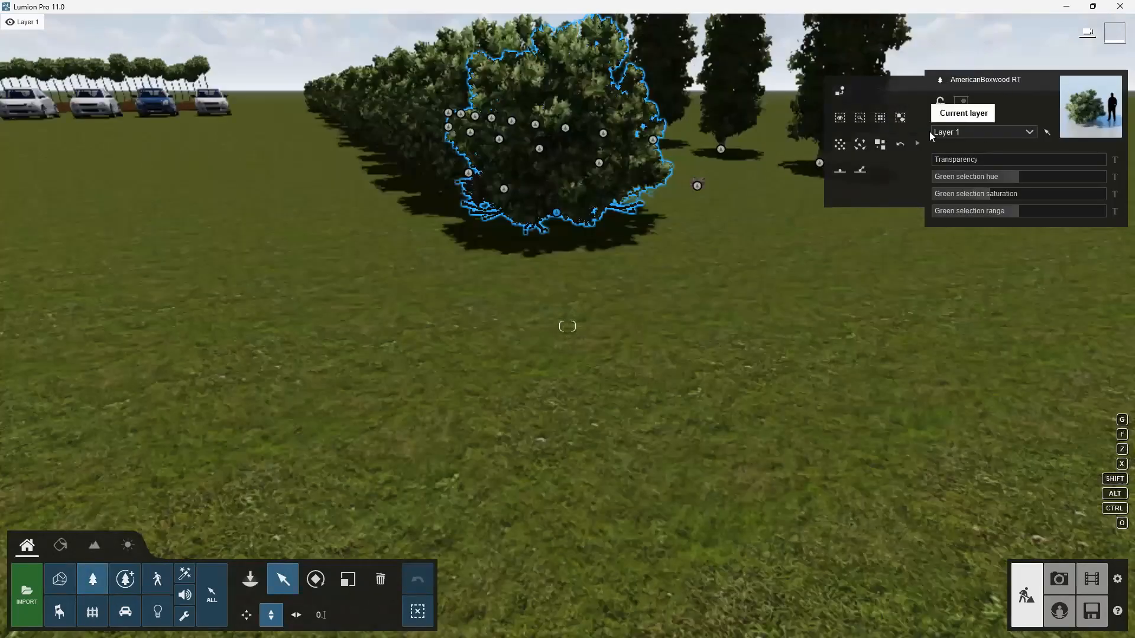
{"action": "left_click", "coordinate": [916, 143]}
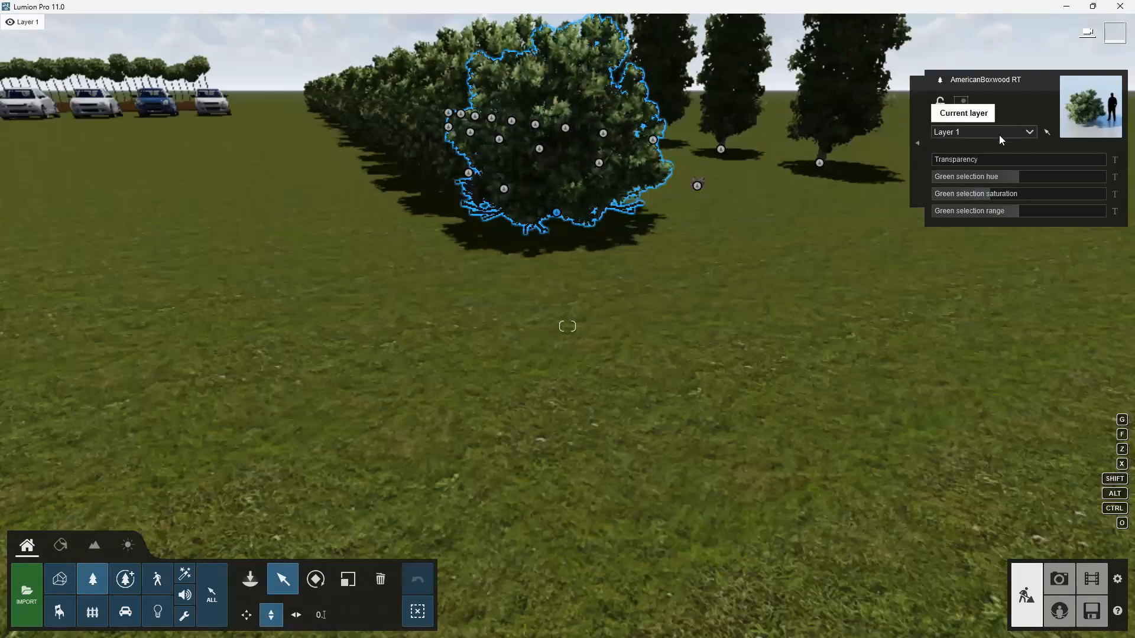
{"action": "mouse_move", "coordinate": [1040, 157]}
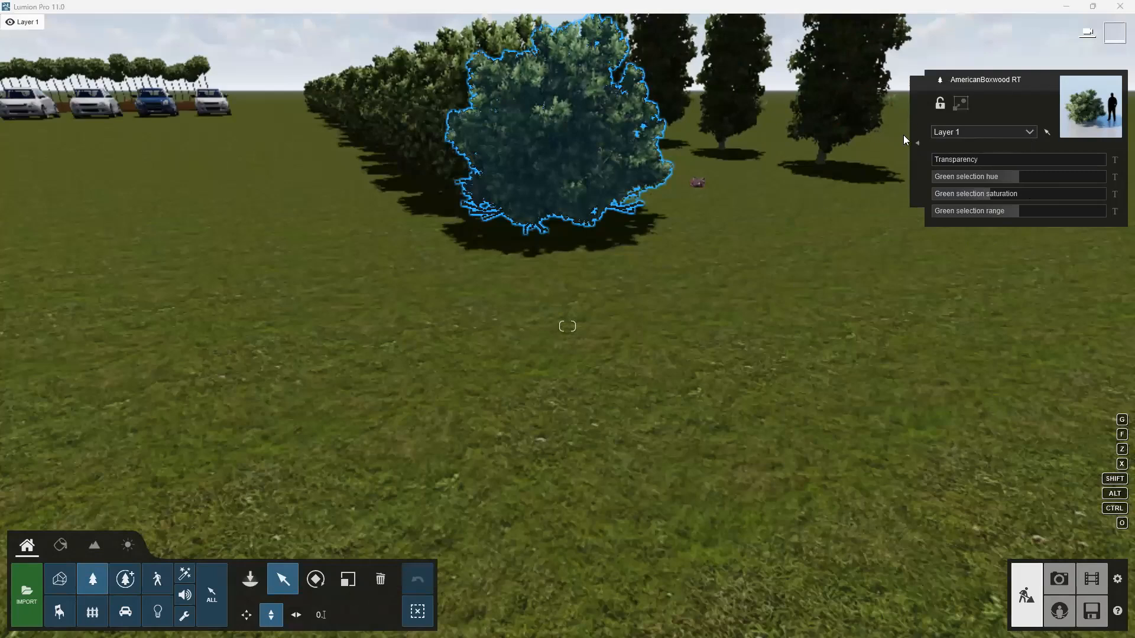
{"action": "left_click", "coordinate": [918, 143]}
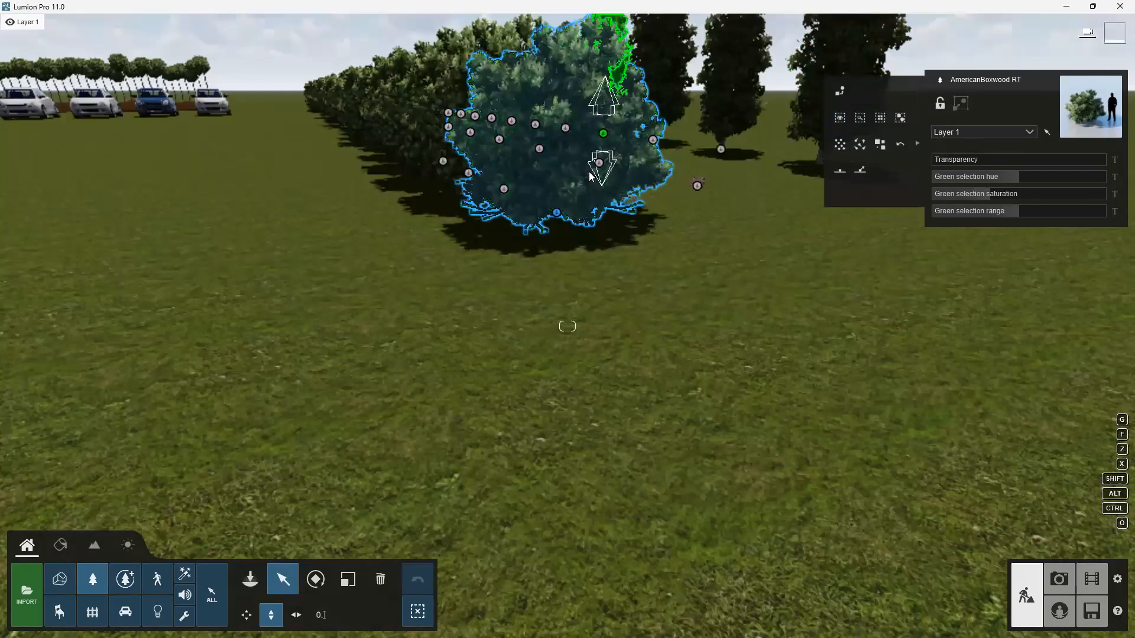
Zoom out and focus the camera on the selected boxwood shrub.
{"action": "scroll", "coordinate": [525, 199], "scroll_direction": "down", "scroll_amount": 1}
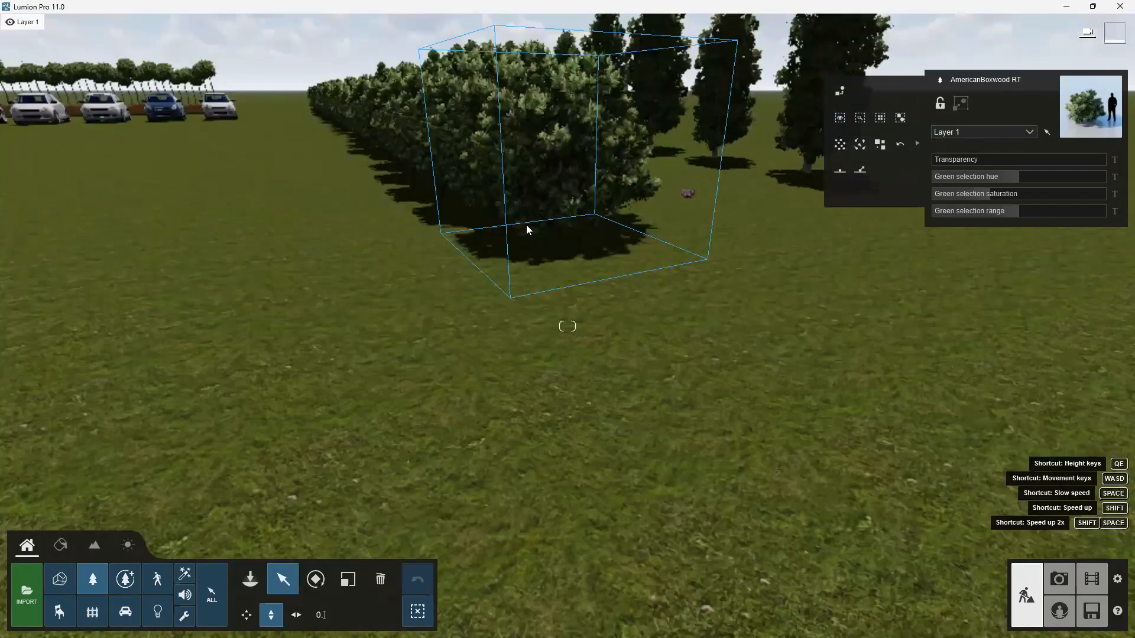
{"action": "scroll", "coordinate": [526, 224], "scroll_direction": "down", "scroll_amount": 5}
{"action": "scroll", "coordinate": [473, 384], "scroll_direction": "down", "scroll_amount": 1}
{"action": "left_click", "coordinate": [839, 119]}
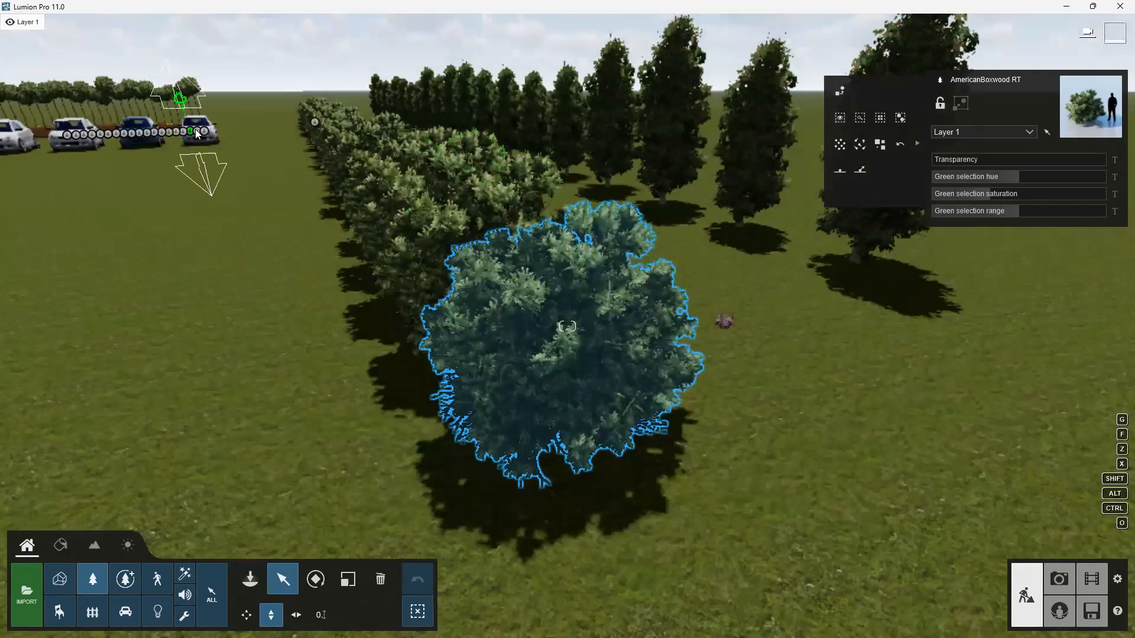
Select one of the cars in the row and focus the camera on it.
{"action": "left_click", "coordinate": [125, 612]}
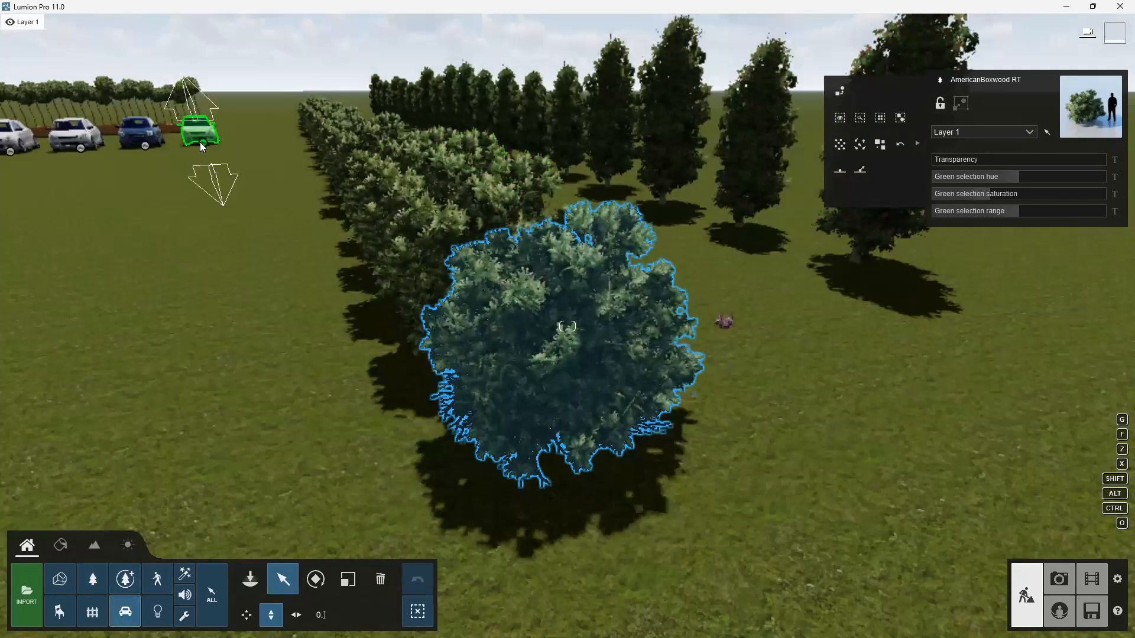
{"action": "left_click", "coordinate": [201, 142]}
{"action": "left_click", "coordinate": [840, 118]}
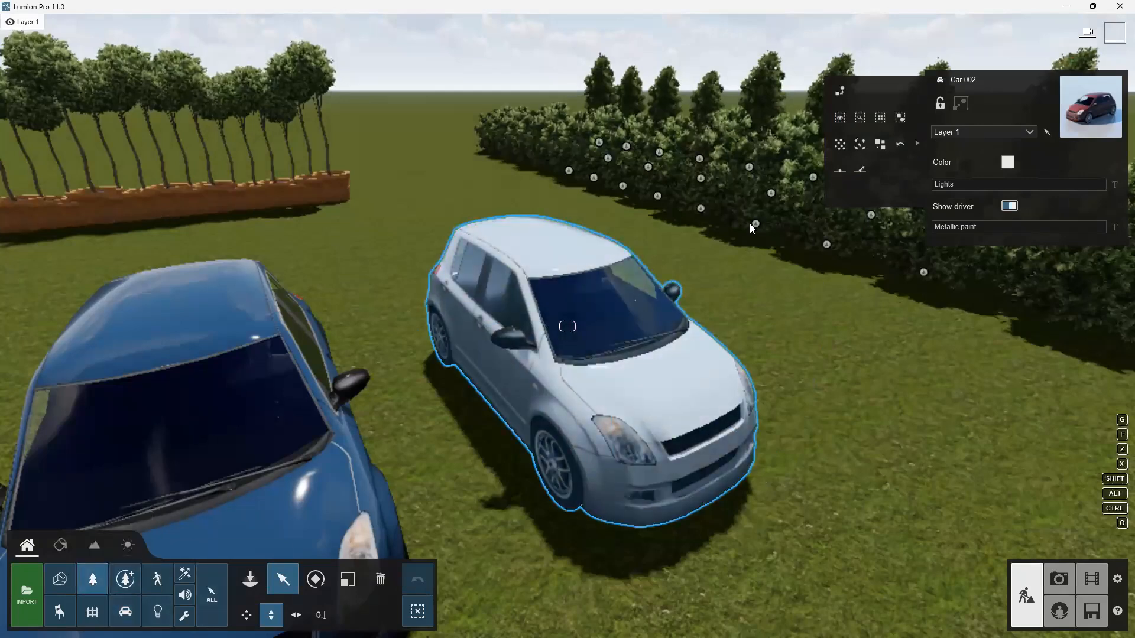
Select a boxwood shrub in the hedge and locate its model in the Nature library.
{"action": "left_click", "coordinate": [756, 221]}
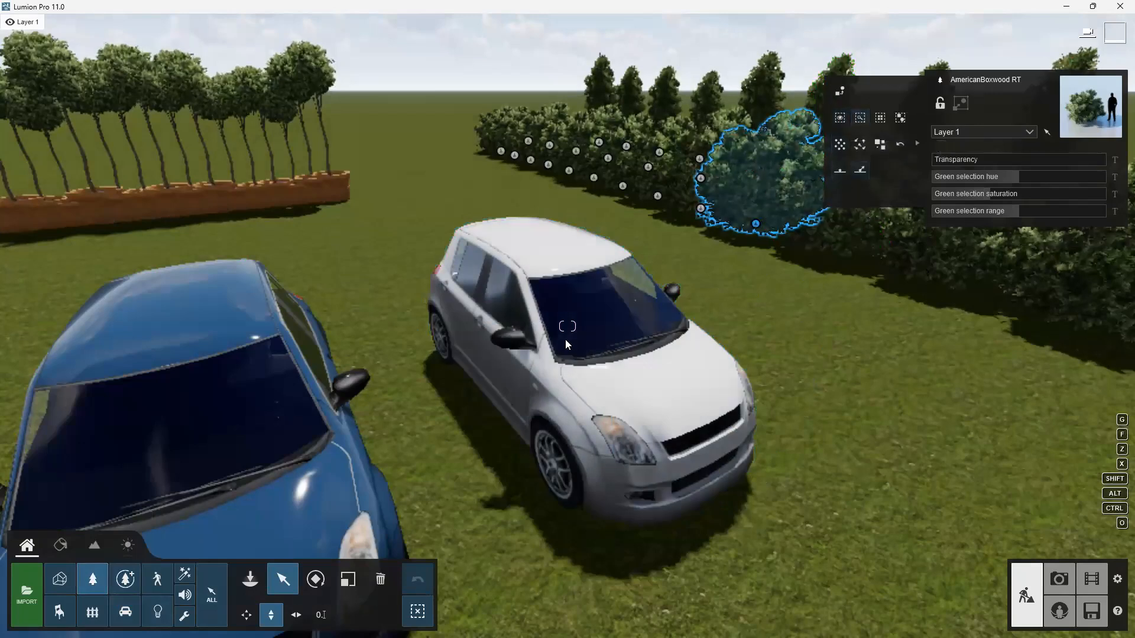
{"action": "scroll", "coordinate": [554, 339], "scroll_direction": "down", "scroll_amount": 3}
{"action": "scroll", "coordinate": [844, 331], "scroll_direction": "down", "scroll_amount": 3}
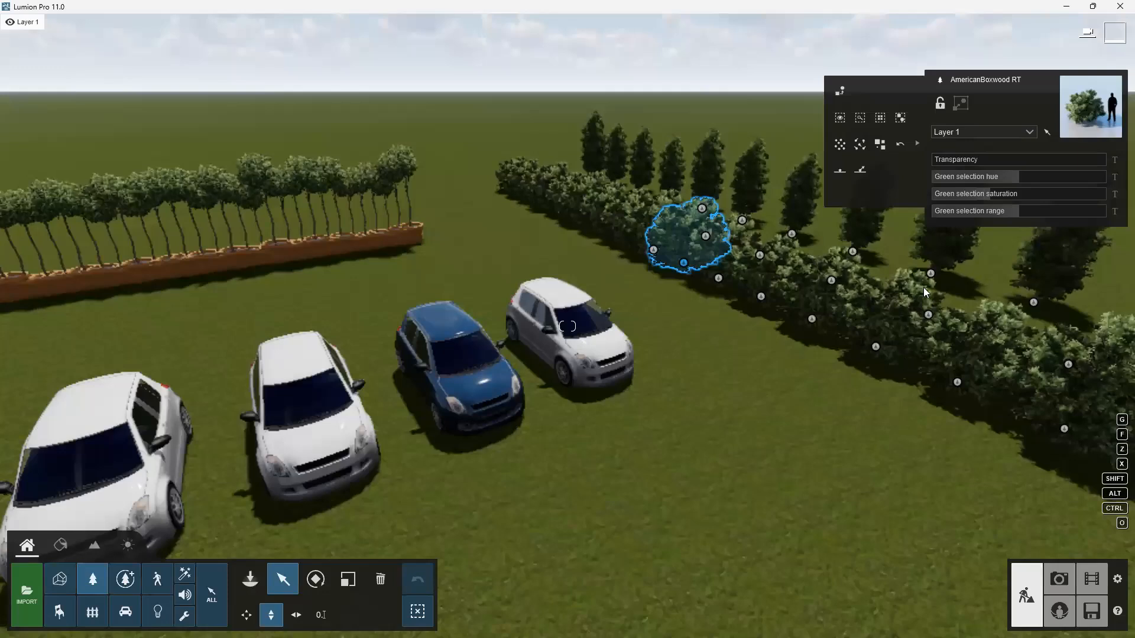
{"action": "left_click", "coordinate": [104, 580]}
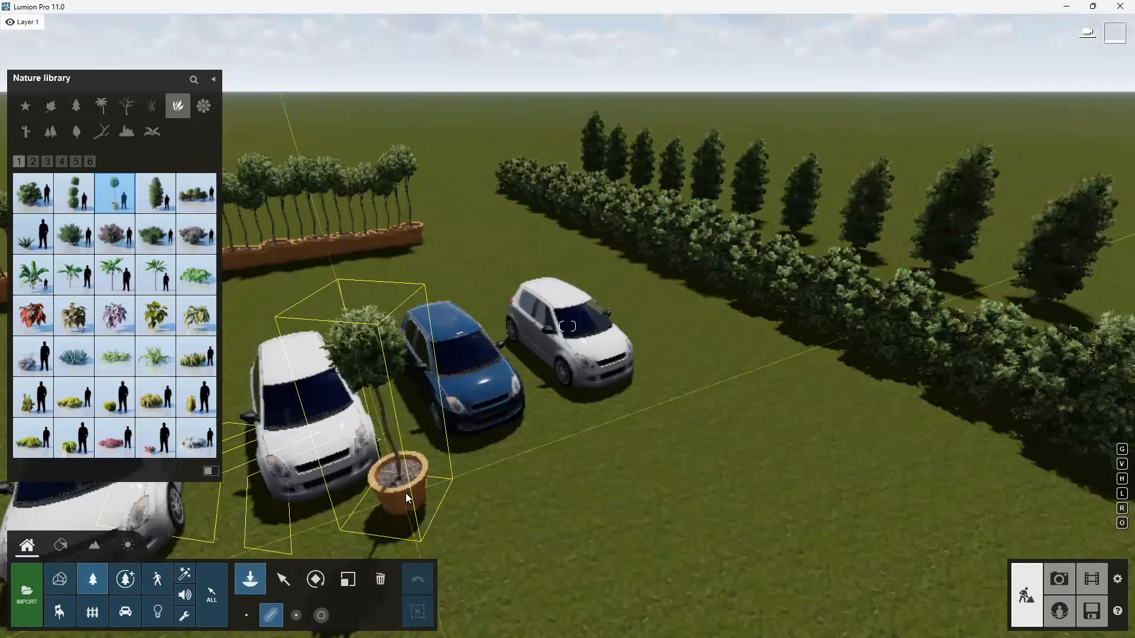
{"action": "left_click", "coordinate": [283, 580]}
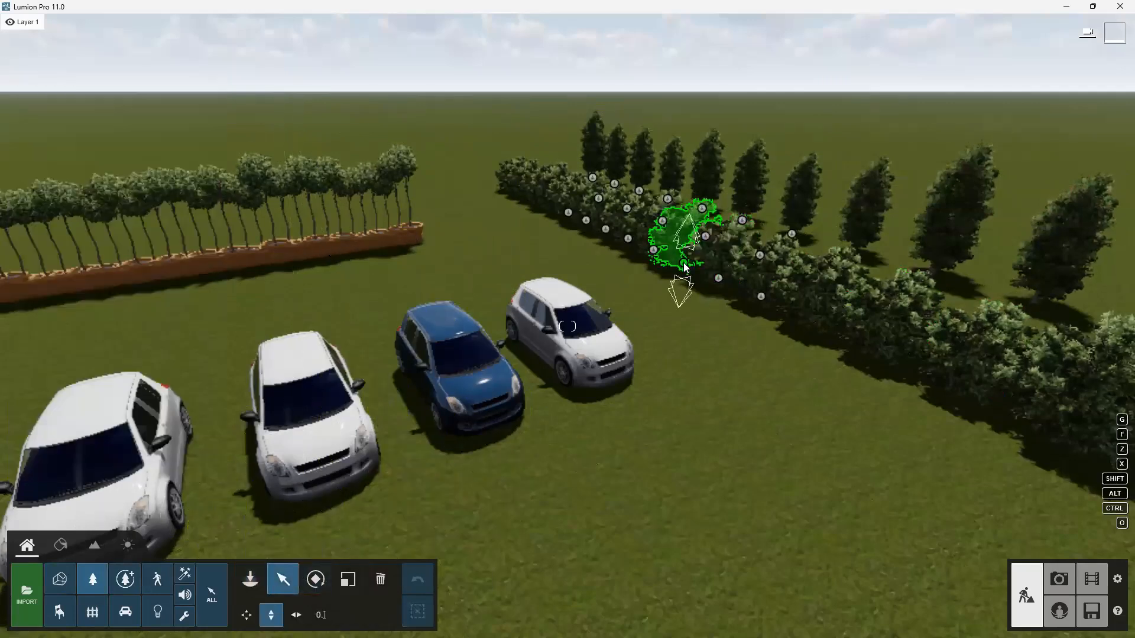
{"action": "left_click", "coordinate": [685, 268]}
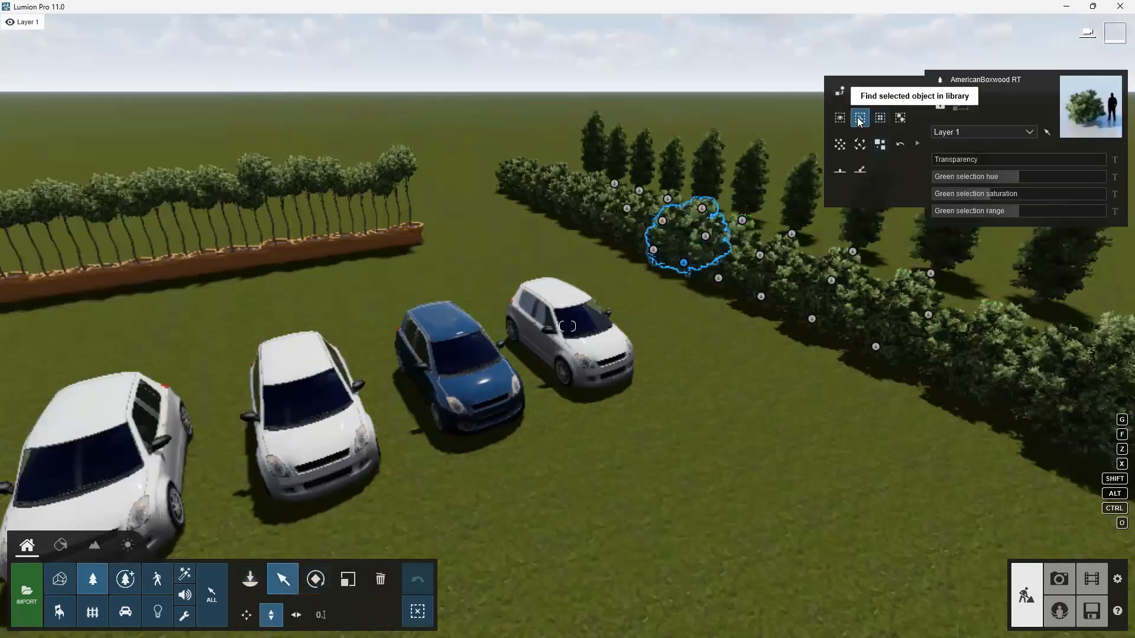
{"action": "left_click", "coordinate": [860, 120]}
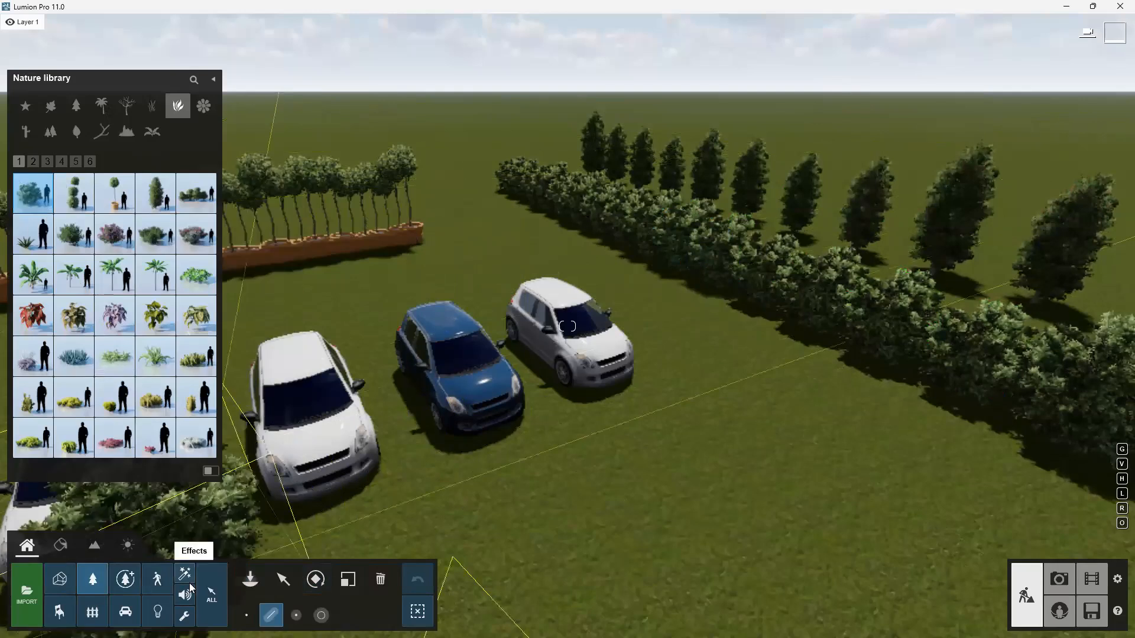
{"action": "left_click", "coordinate": [283, 579]}
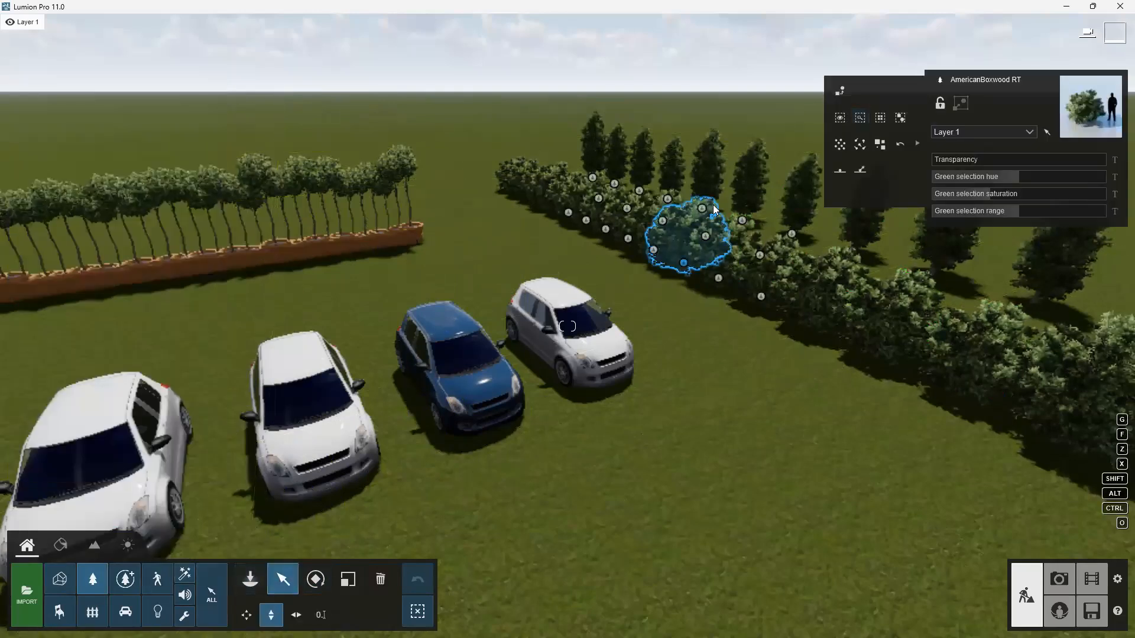
Select all identical boxwood shrubs in the hedge.
{"action": "left_click", "coordinate": [877, 123]}
{"action": "scroll", "coordinate": [545, 258], "scroll_direction": "down", "scroll_amount": 1}
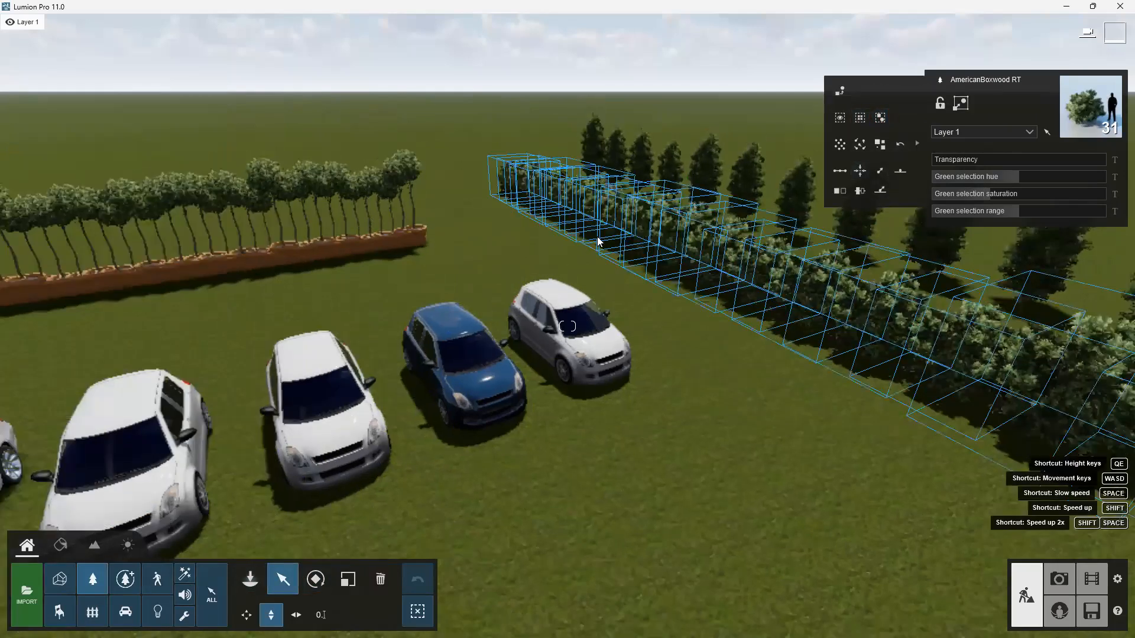
{"action": "scroll", "coordinate": [720, 367], "scroll_direction": "down", "scroll_amount": 2}
{"action": "right_click_drag", "start_coordinate": [567, 326], "coordinate": [743, 372]}
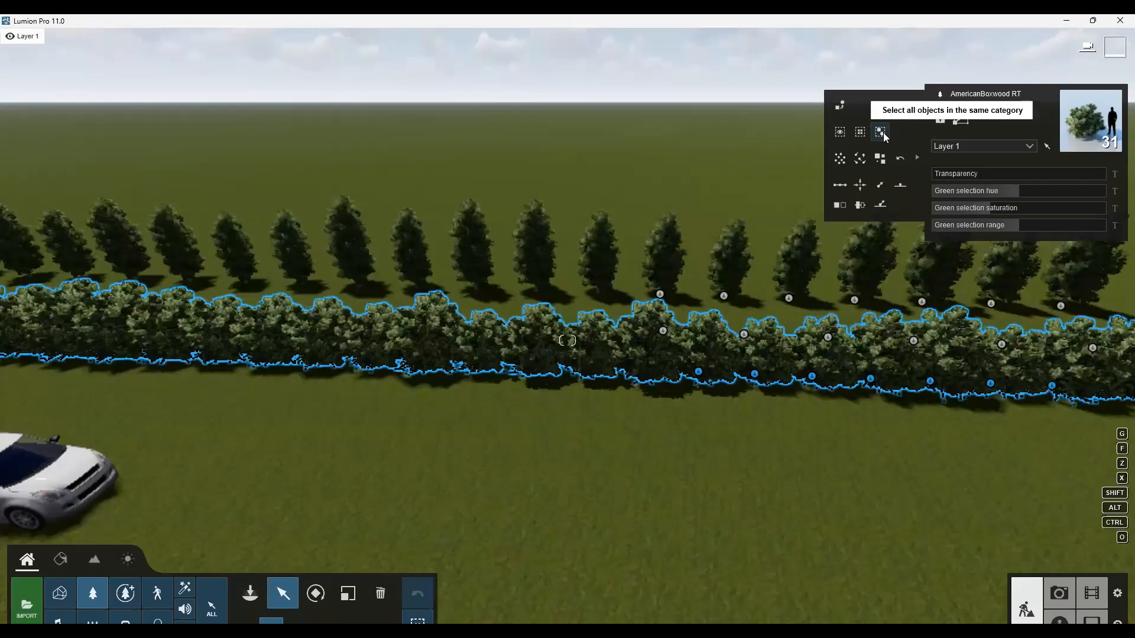
Extend the selection to all objects in the same nature category.
{"action": "left_click", "coordinate": [881, 132]}
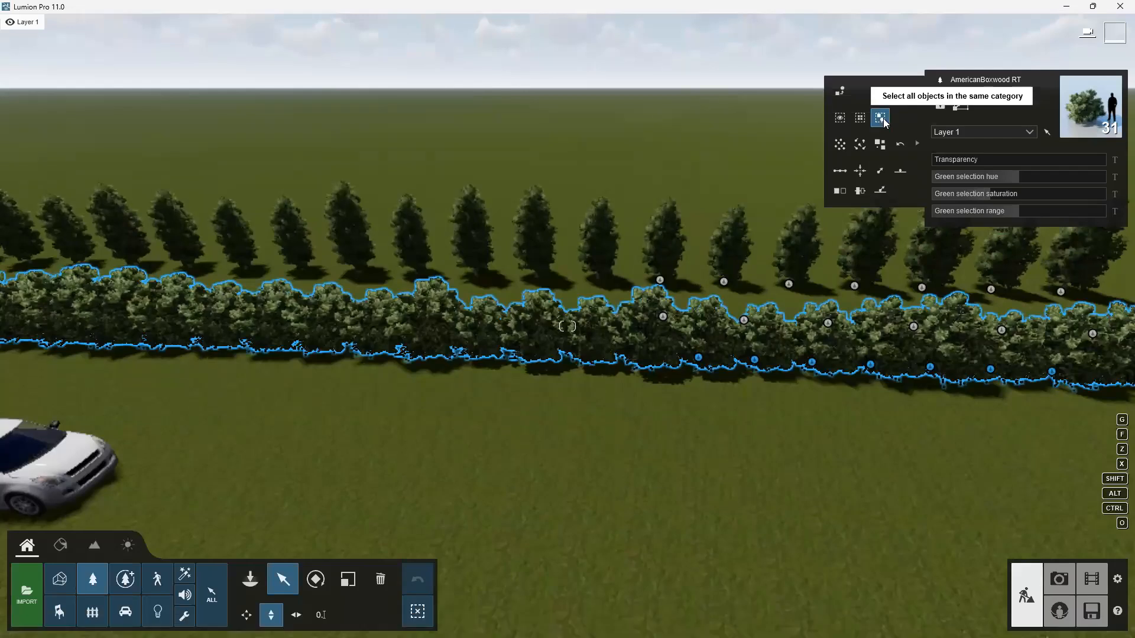
{"action": "key", "text": "s"}
{"action": "scroll", "coordinate": [776, 340], "scroll_direction": "down", "scroll_amount": 3}
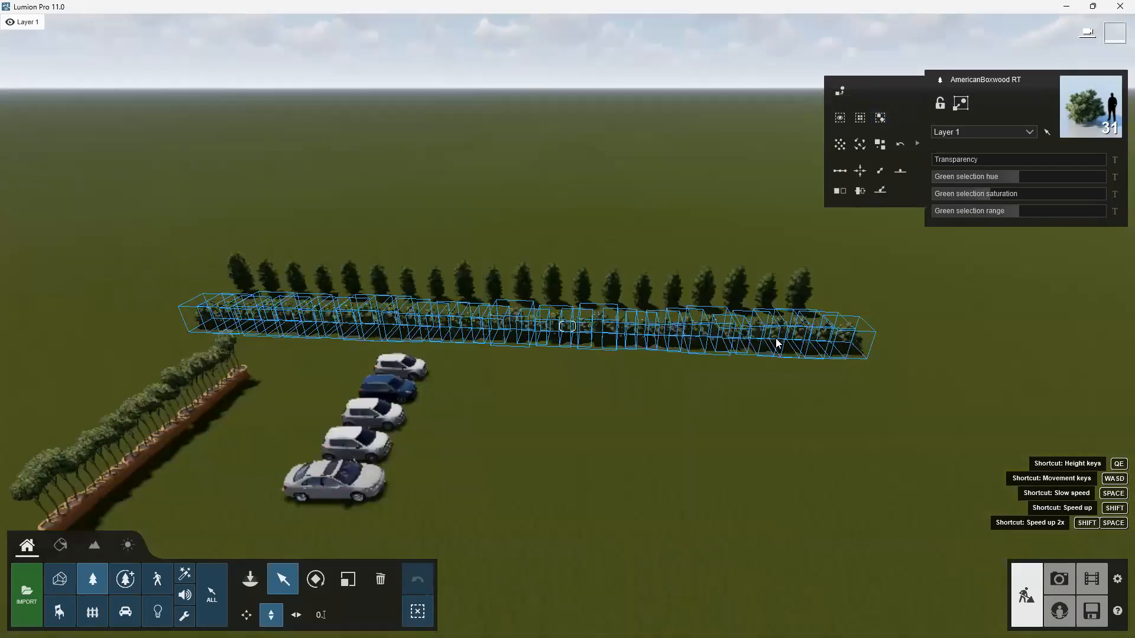
{"action": "right_click_drag", "start_coordinate": [956, 279], "coordinate": [1098, 137]}
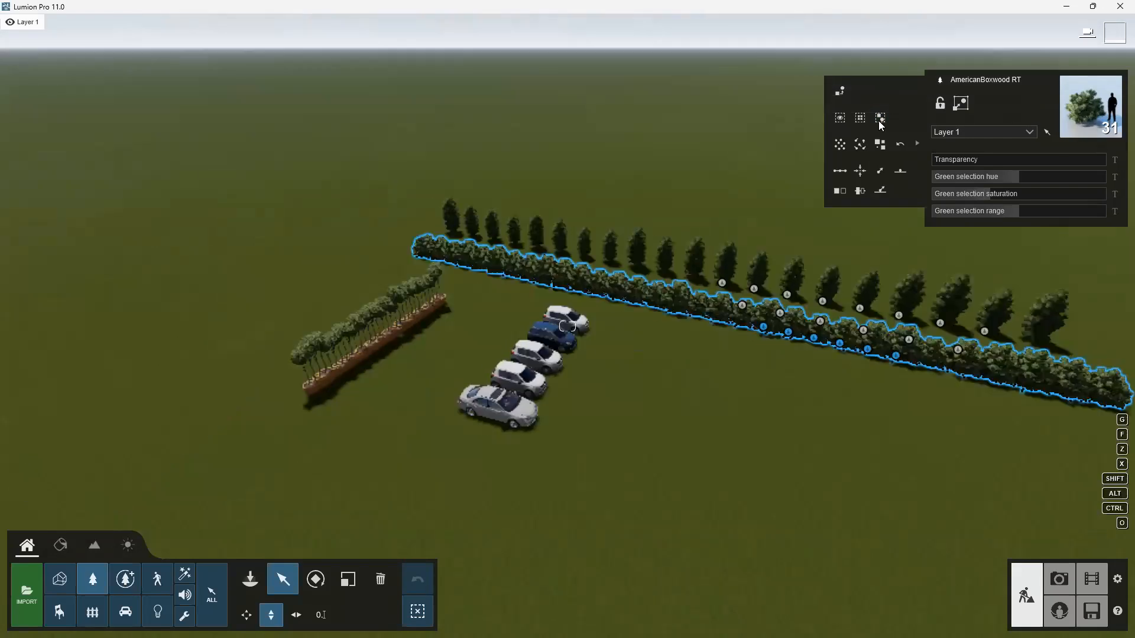
{"action": "left_click", "coordinate": [881, 118]}
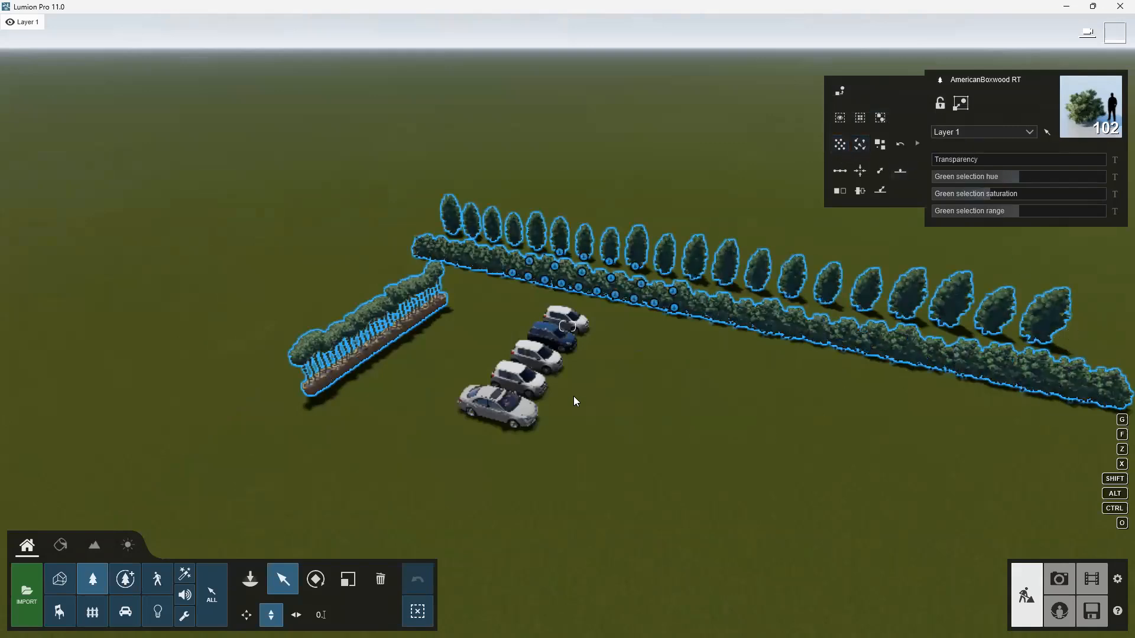
Box-select the five cars in the transport category.
{"action": "left_click", "coordinate": [126, 612]}
{"action": "right_click_drag", "start_coordinate": [714, 430], "coordinate": [715, 438]}
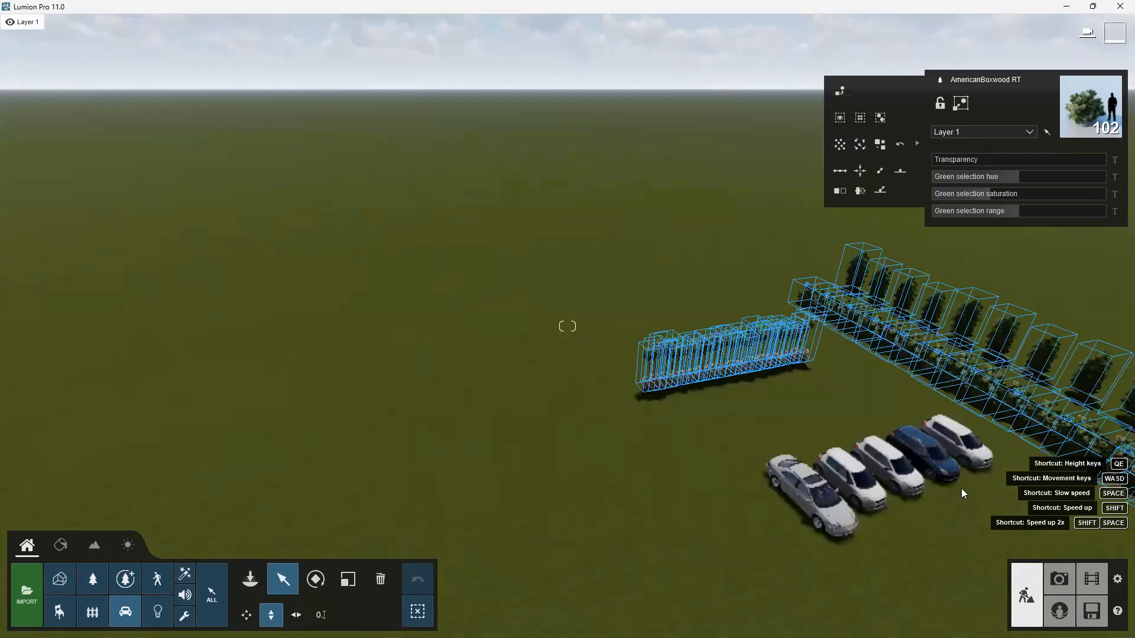
{"action": "key", "text": "d"}
{"action": "key", "text": "d"}
{"action": "mouse_move", "coordinate": [568, 326]}
{"action": "right_mouse_down"}
{"action": "mouse_move", "coordinate": [568, 342]}
{"action": "mouse_move", "coordinate": [567, 320]}
{"action": "right_mouse_up"}
{"action": "right_click_drag", "start_coordinate": [944, 368], "coordinate": [811, 312]}
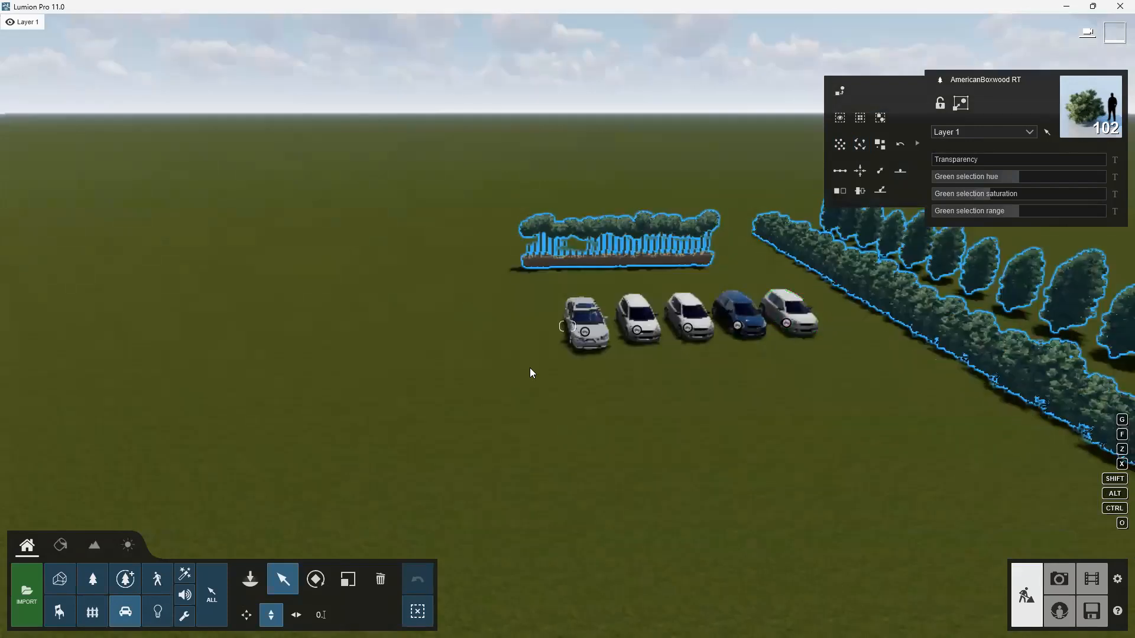
{"action": "left_click_drag", "start_coordinate": [543, 361], "coordinate": [817, 301]}
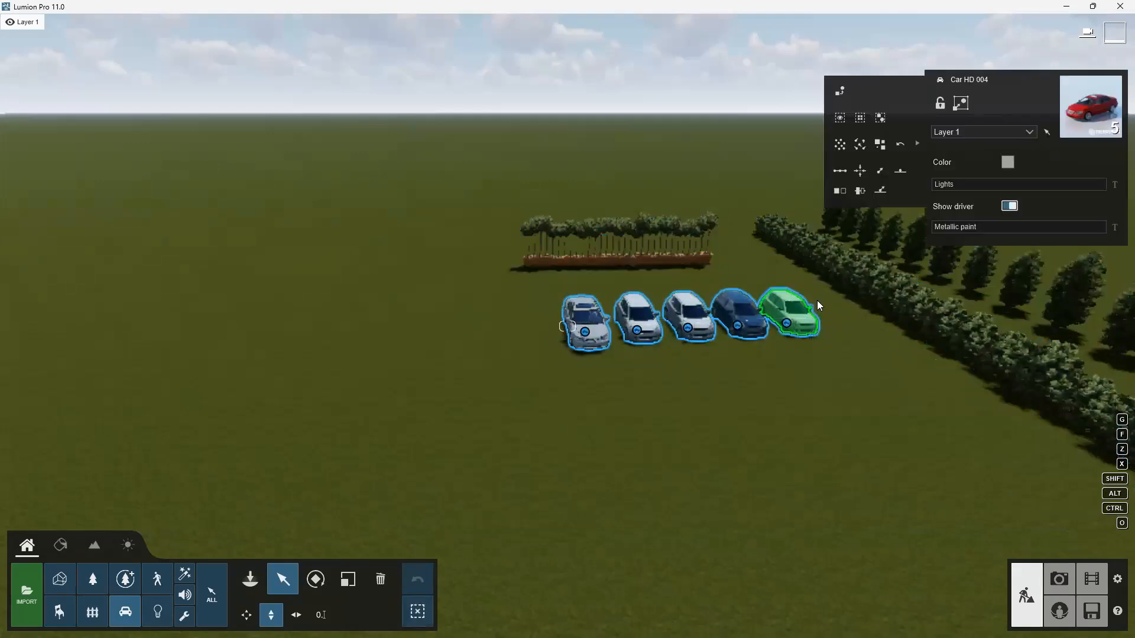
Randomize the positions and rotations of the selected cars.
{"action": "left_click", "coordinate": [836, 147]}
{"action": "left_click", "coordinate": [836, 146]}
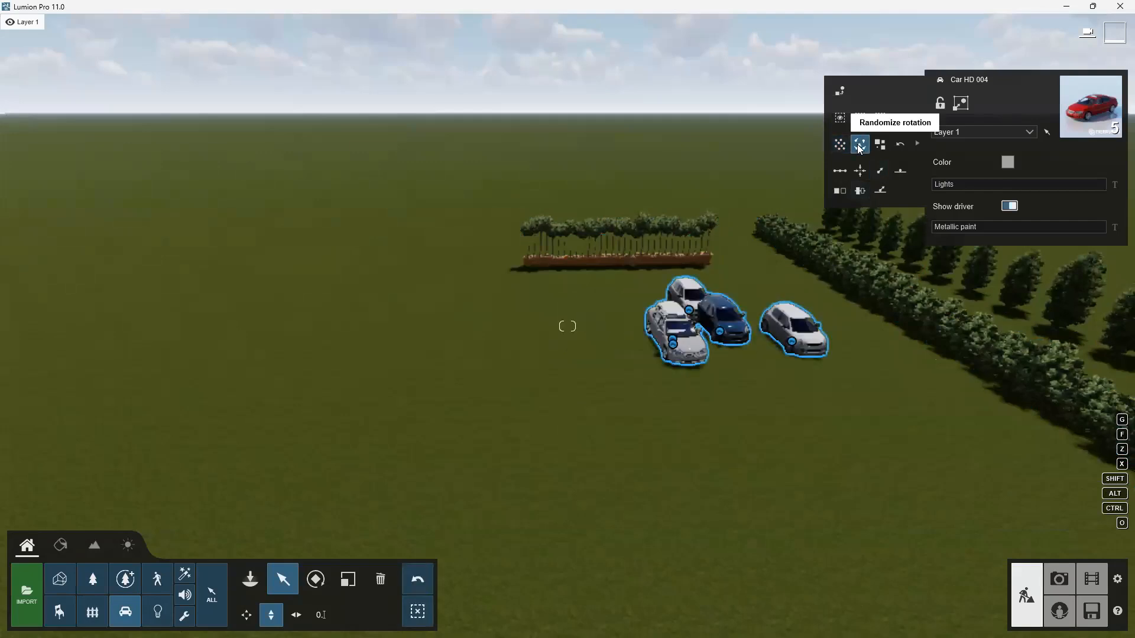
{"action": "left_click", "coordinate": [857, 144]}
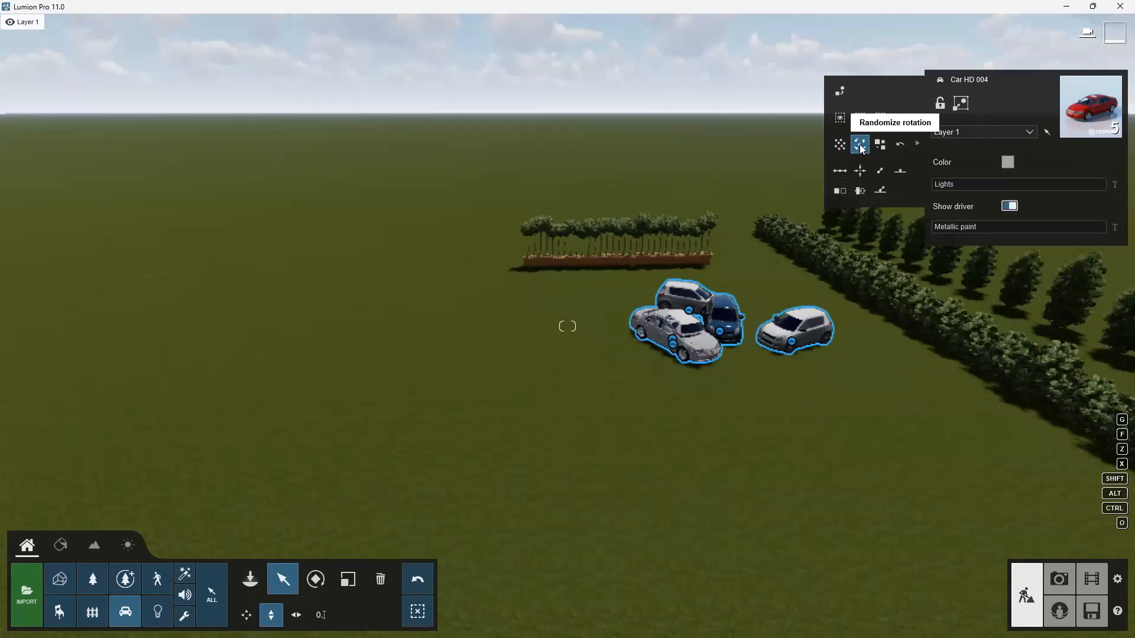
{"action": "left_click", "coordinate": [859, 144]}
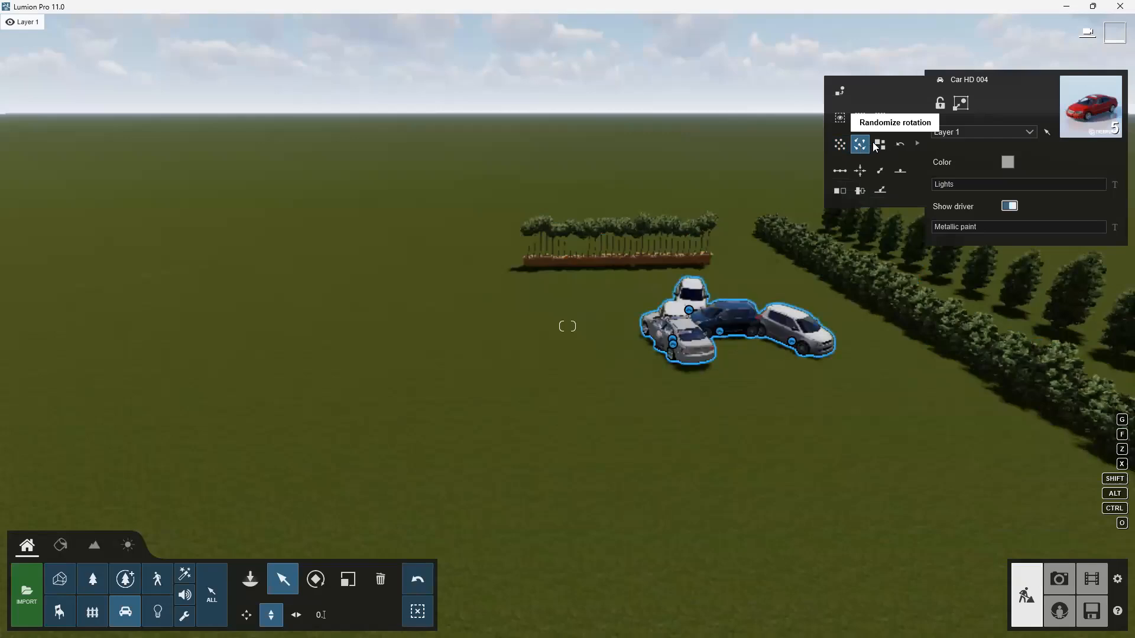
Randomize the cars' sizes with the slider and reset their size and rotation.
{"action": "left_click", "coordinate": [878, 144]}
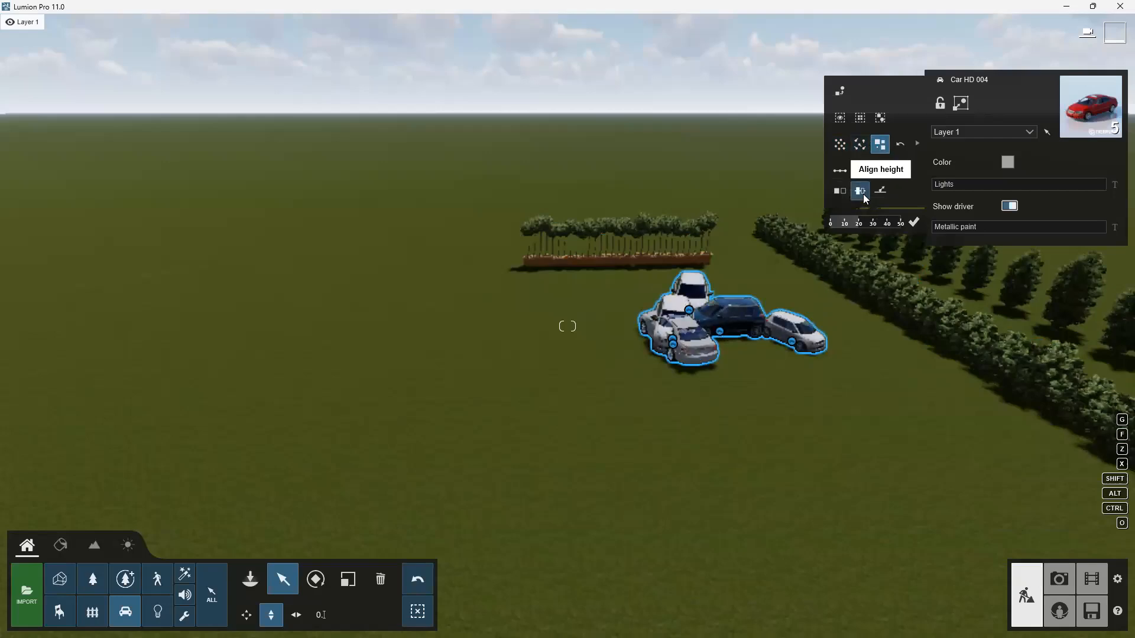
{"action": "left_click_drag", "start_coordinate": [858, 223], "coordinate": [878, 229]}
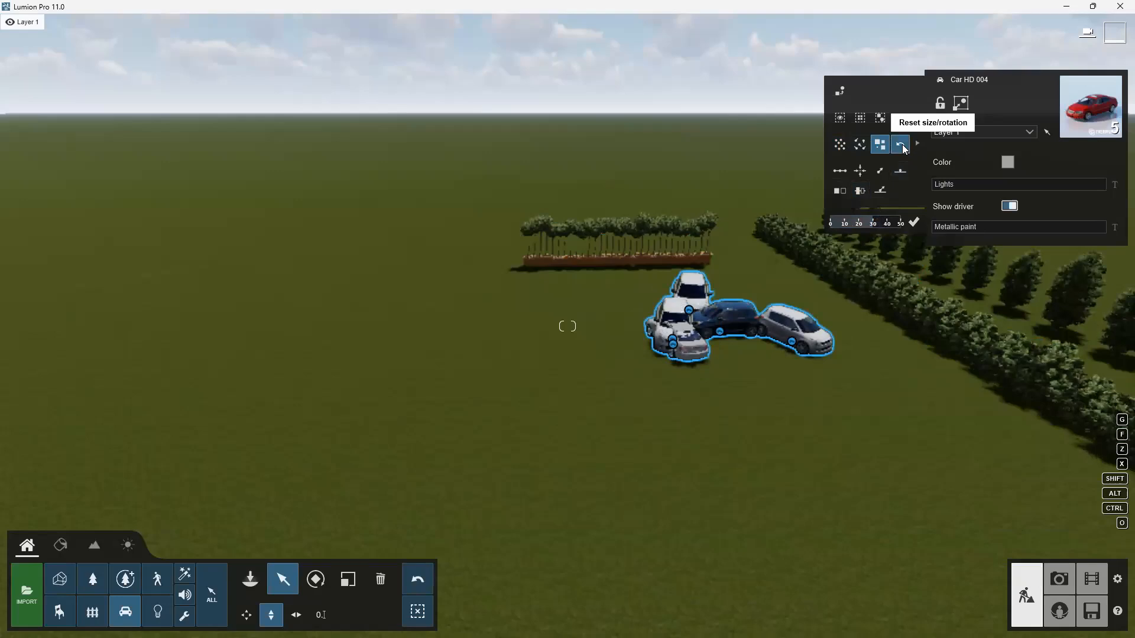
{"action": "left_click", "coordinate": [902, 146]}
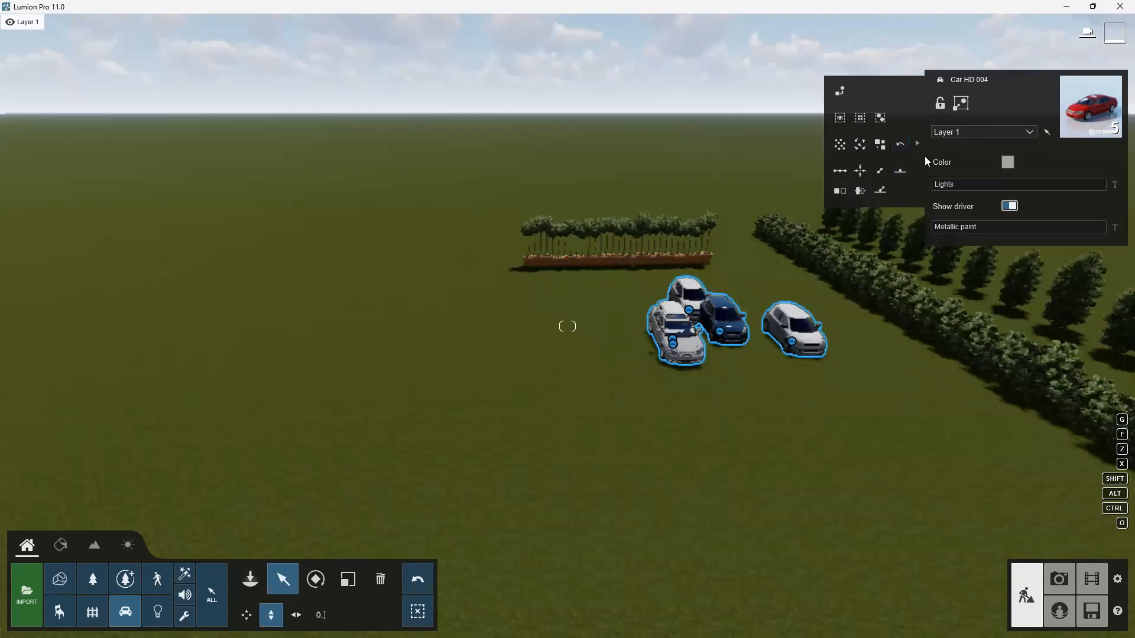
Space the five cars evenly in a row and align their positions onto one spot.
{"action": "left_click", "coordinate": [842, 172]}
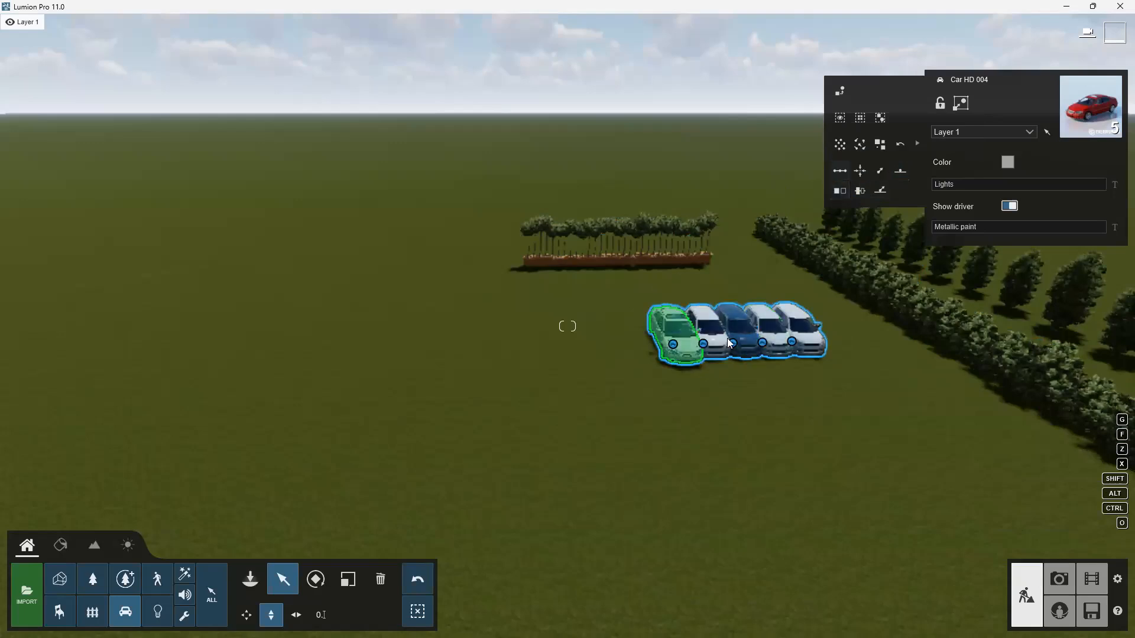
{"action": "scroll", "coordinate": [830, 343], "scroll_direction": "up", "scroll_amount": 2}
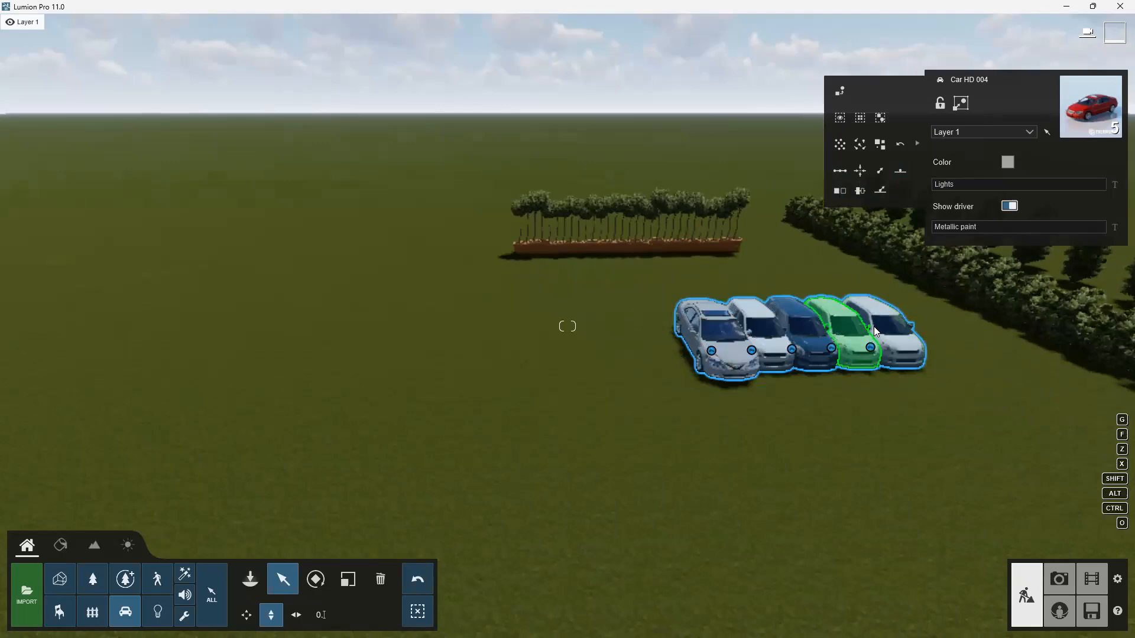
{"action": "left_click", "coordinate": [860, 171]}
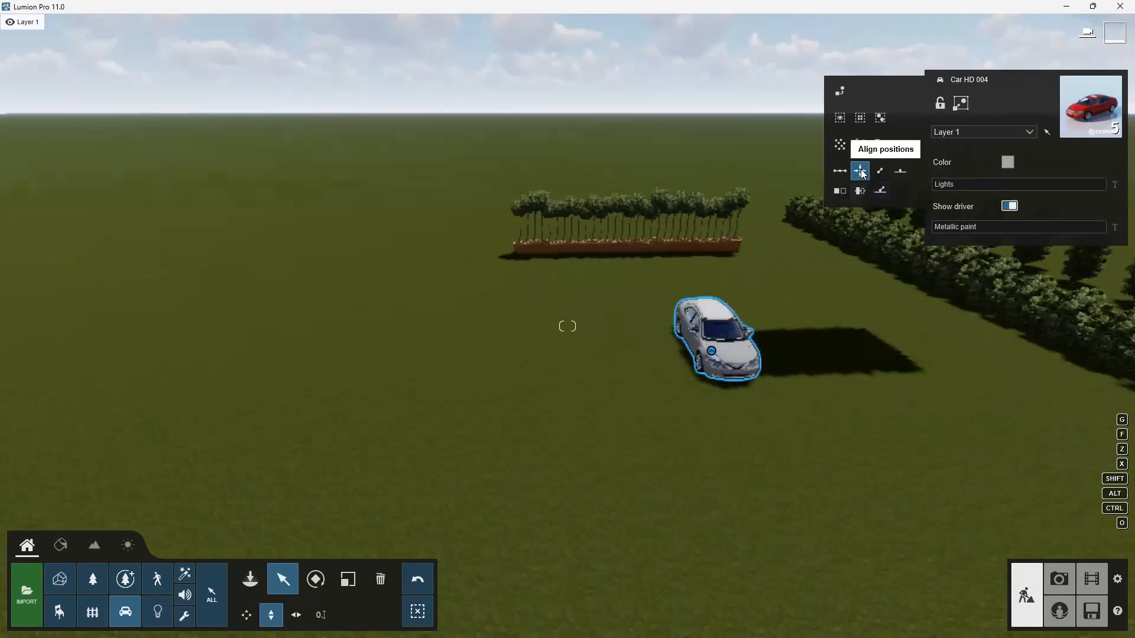
{"action": "scroll", "coordinate": [975, 352], "scroll_direction": "up", "scroll_amount": 2}
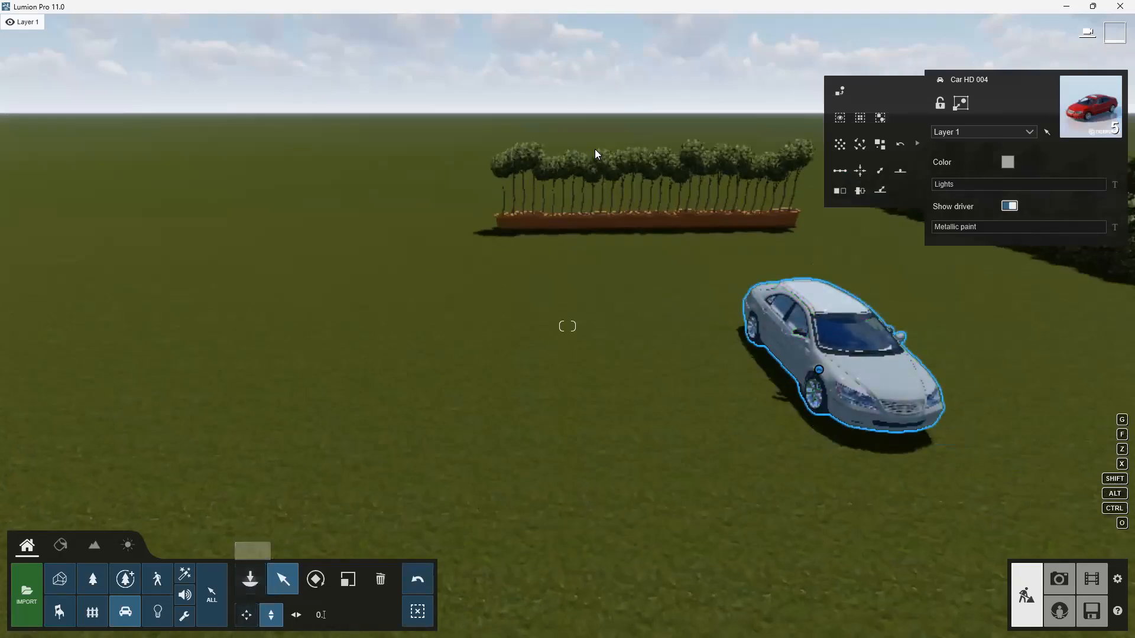
{"action": "left_click", "coordinate": [96, 579]}
{"action": "left_click", "coordinate": [506, 227]}
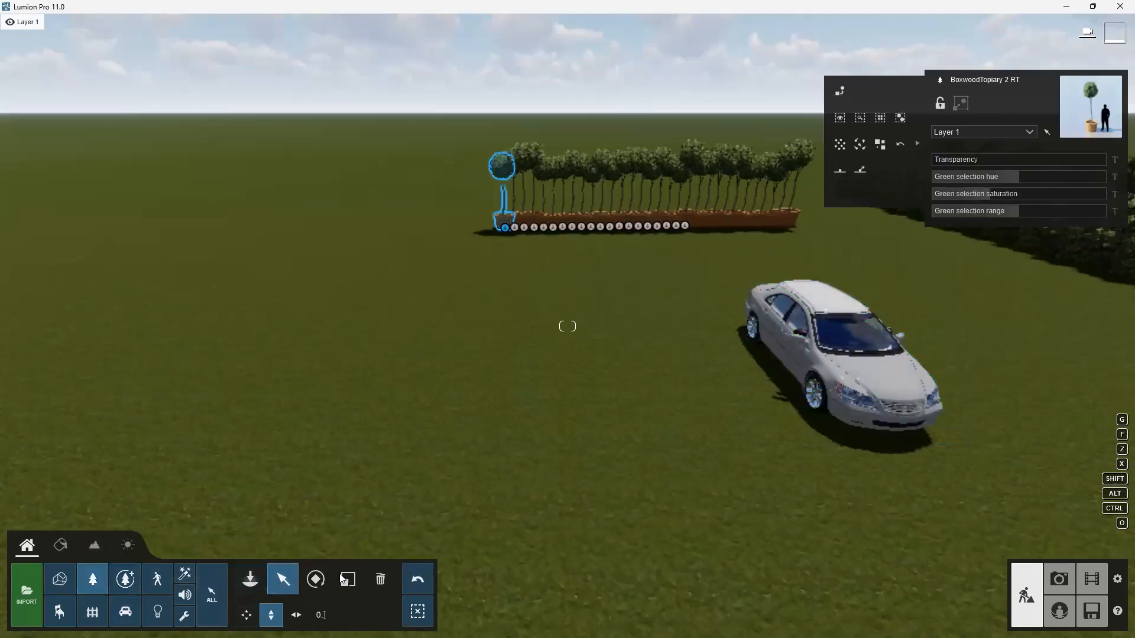
{"action": "left_click", "coordinate": [123, 613]}
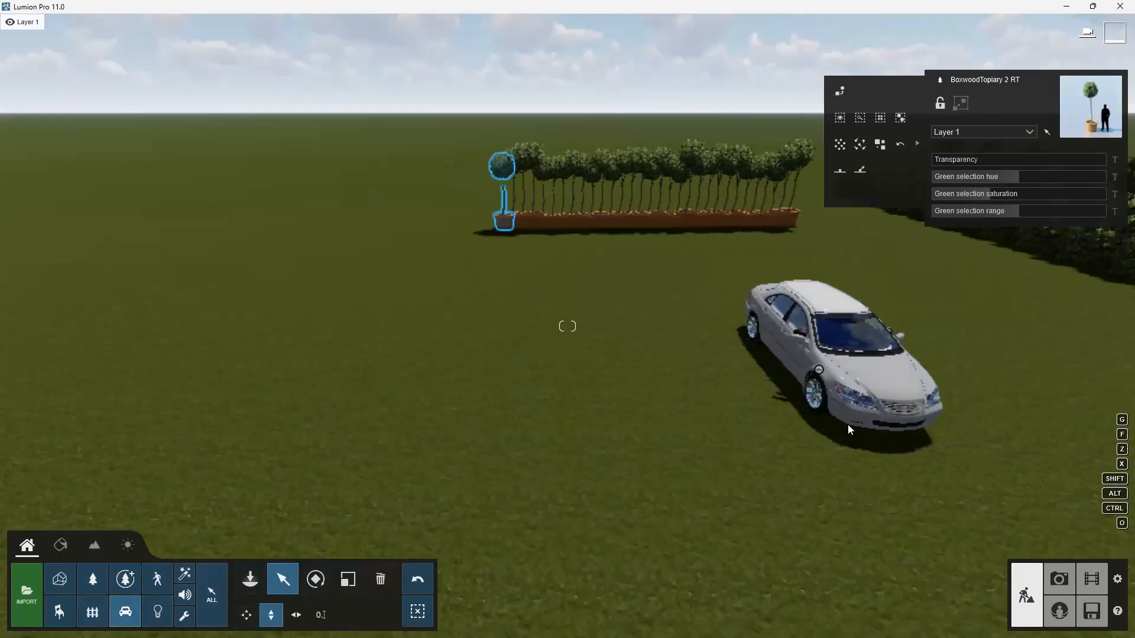
Move three cars out of the stack horizontally, spreading them side by side across the lawn.
{"action": "left_click", "coordinate": [819, 370]}
{"action": "left_click", "coordinate": [296, 615]}
{"action": "mouse_move", "coordinate": [824, 371]}
{"action": "left_mouse_down"}
{"action": "mouse_move", "coordinate": [550, 400]}
{"action": "mouse_move", "coordinate": [460, 397]}
{"action": "mouse_move", "coordinate": [392, 415]}
{"action": "left_mouse_up"}
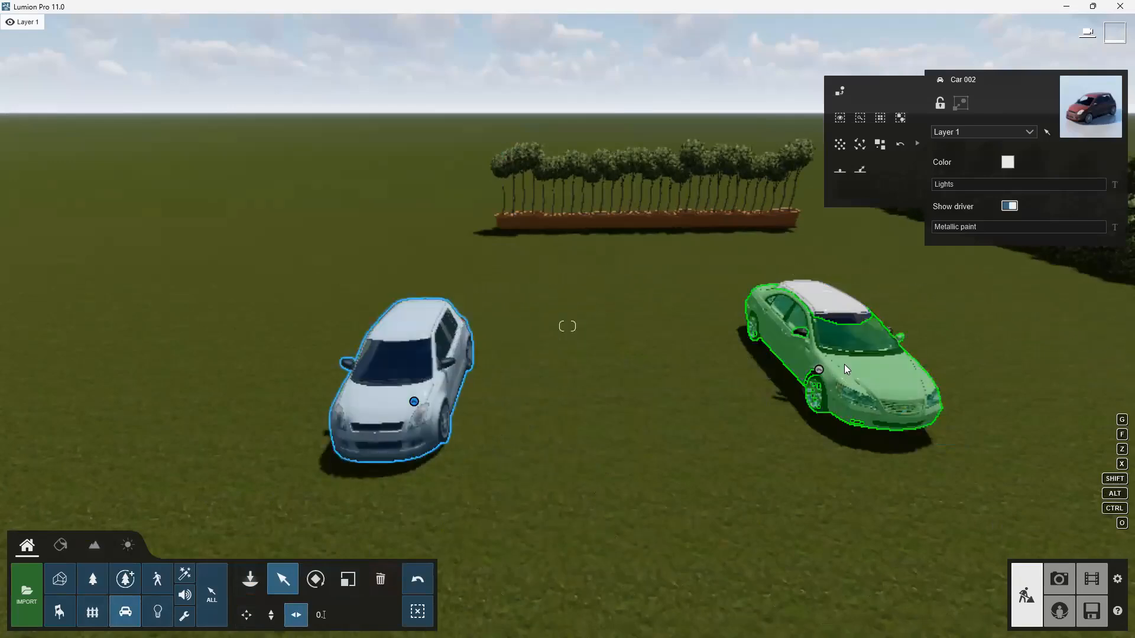
{"action": "left_click_drag", "start_coordinate": [819, 368], "coordinate": [608, 387]}
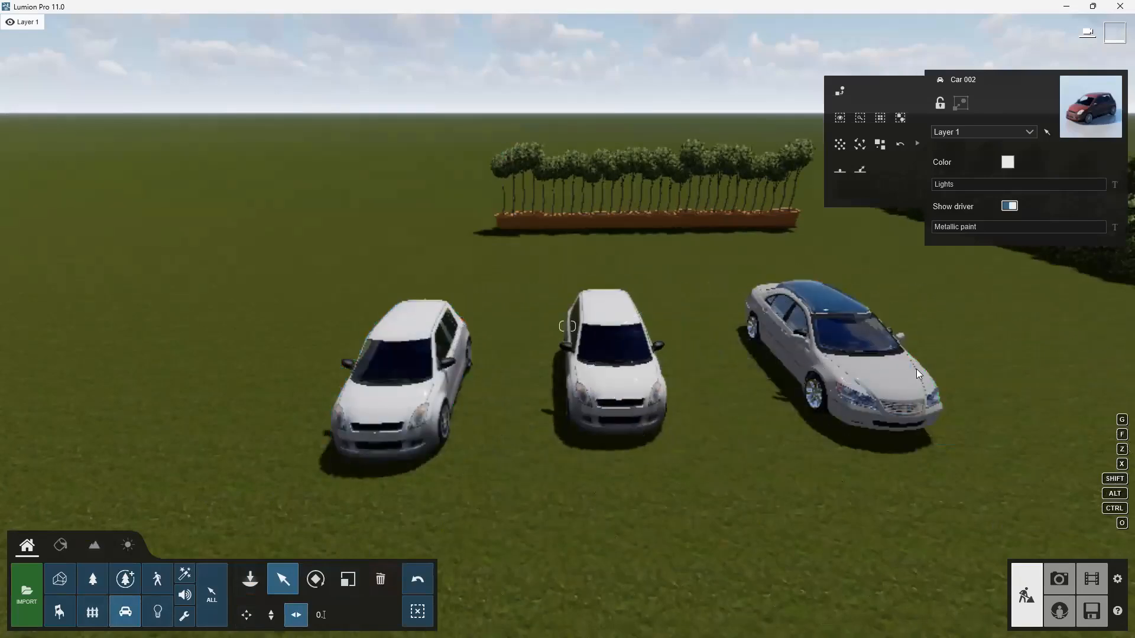
{"action": "mouse_move", "coordinate": [822, 369]}
{"action": "left_mouse_down"}
{"action": "mouse_move", "coordinate": [992, 344]}
{"action": "mouse_move", "coordinate": [1027, 363]}
{"action": "left_mouse_up"}
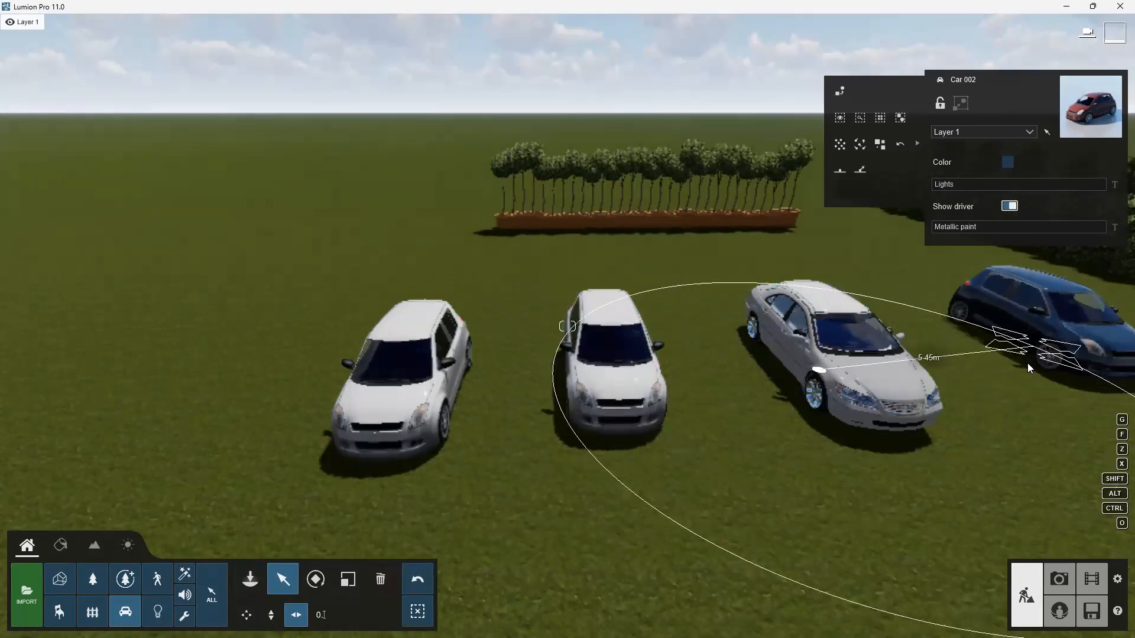
Box-select all five cars, randomize their rotations, and align their rotations again.
{"action": "mouse_move", "coordinate": [818, 369]}
{"action": "left_mouse_down"}
{"action": "mouse_move", "coordinate": [567, 392]}
{"action": "mouse_move", "coordinate": [168, 395]}
{"action": "left_mouse_up"}
{"action": "scroll", "coordinate": [746, 354], "scroll_direction": "down", "scroll_amount": 3}
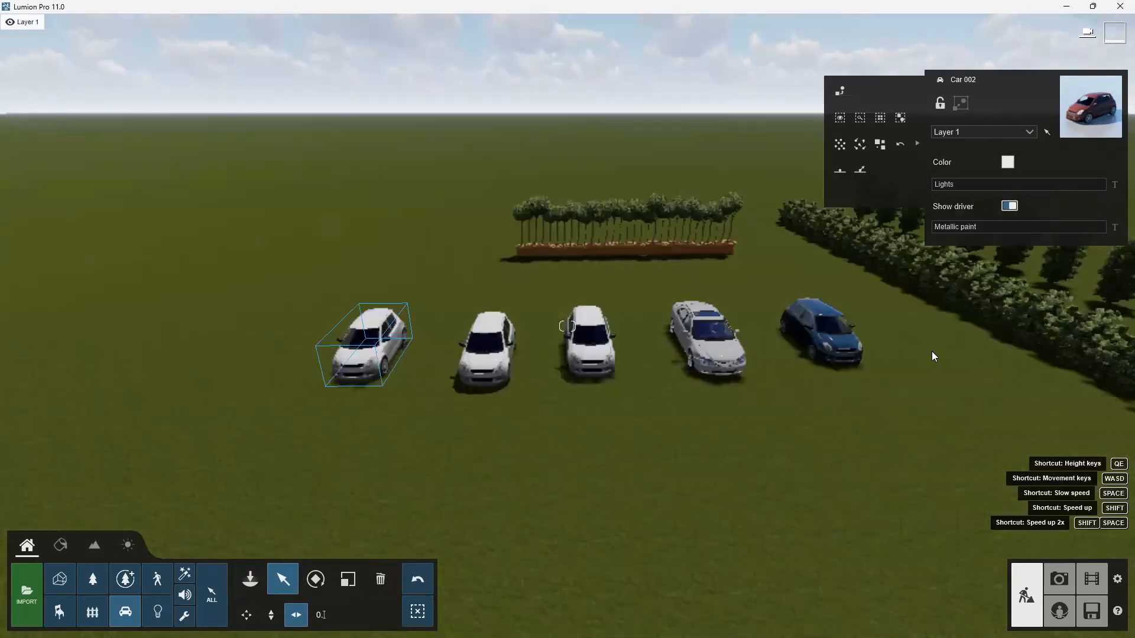
{"action": "left_click_drag", "start_coordinate": [264, 428], "coordinate": [858, 331]}
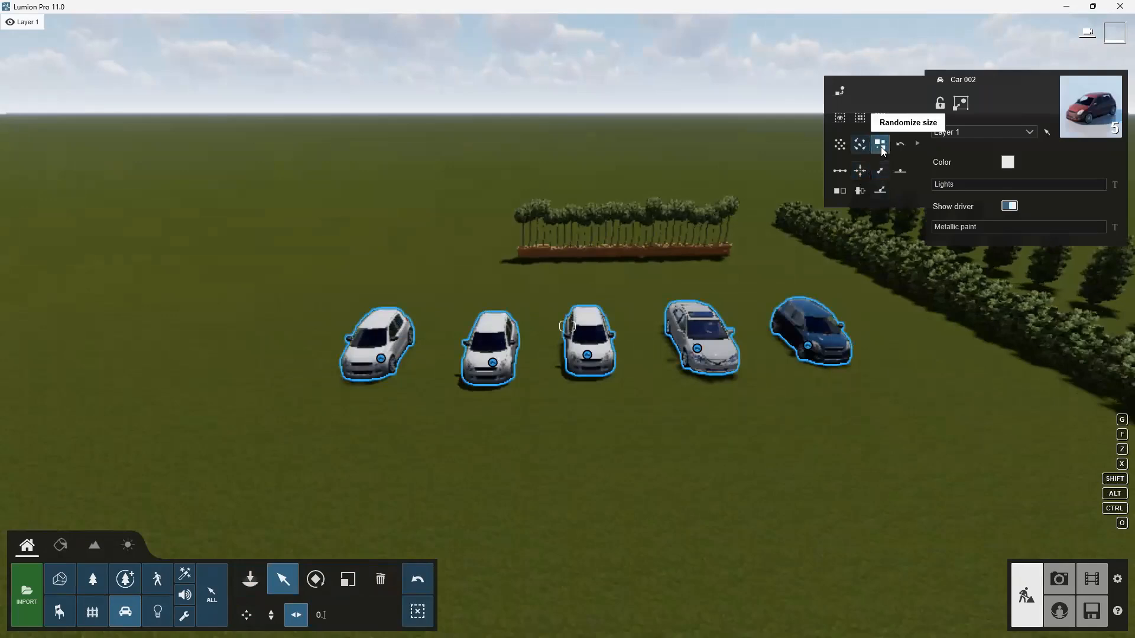
{"action": "left_click", "coordinate": [864, 147]}
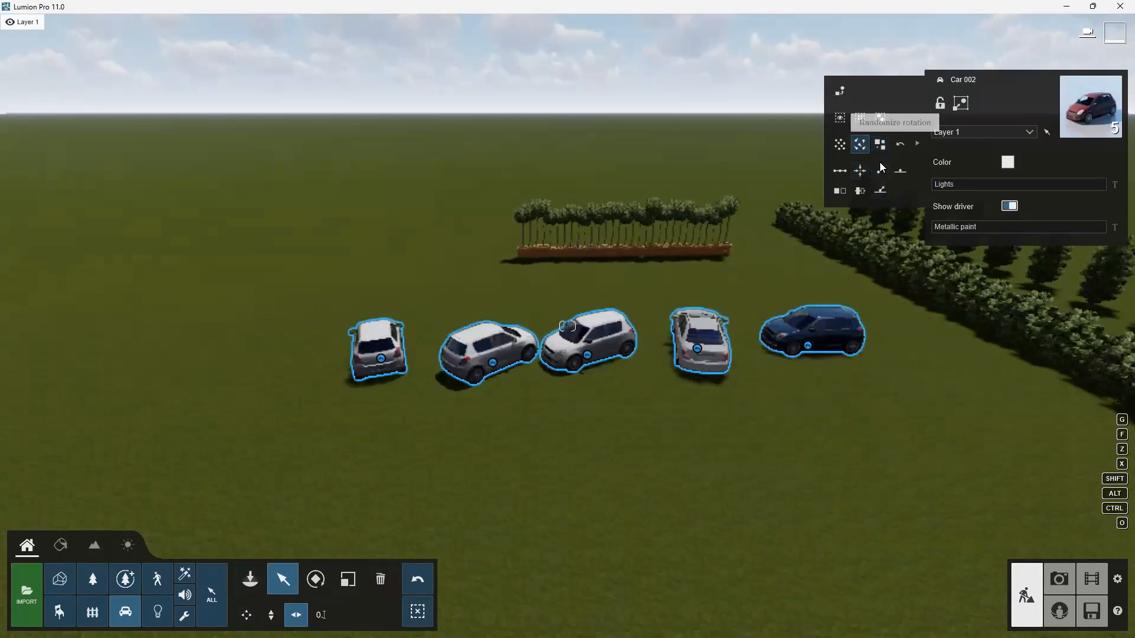
{"action": "left_click", "coordinate": [881, 172]}
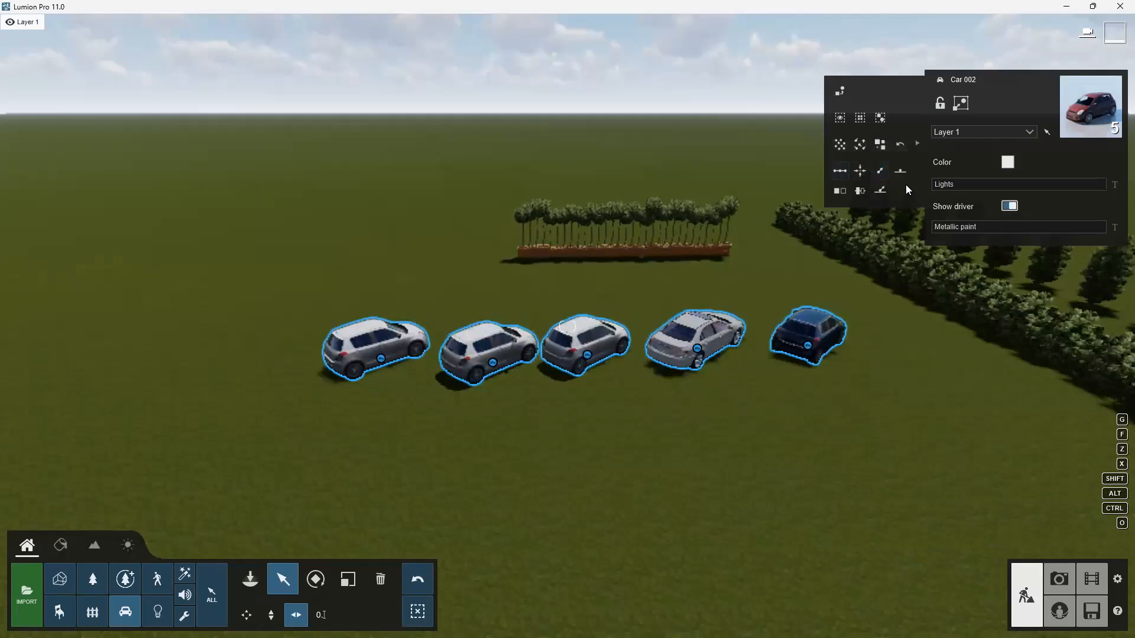
Align the cars' sizes, randomize them using the size range slider, and align the sizes once more.
{"action": "left_click", "coordinate": [839, 191]}
{"action": "scroll", "coordinate": [874, 209], "scroll_direction": "up", "scroll_amount": 3}
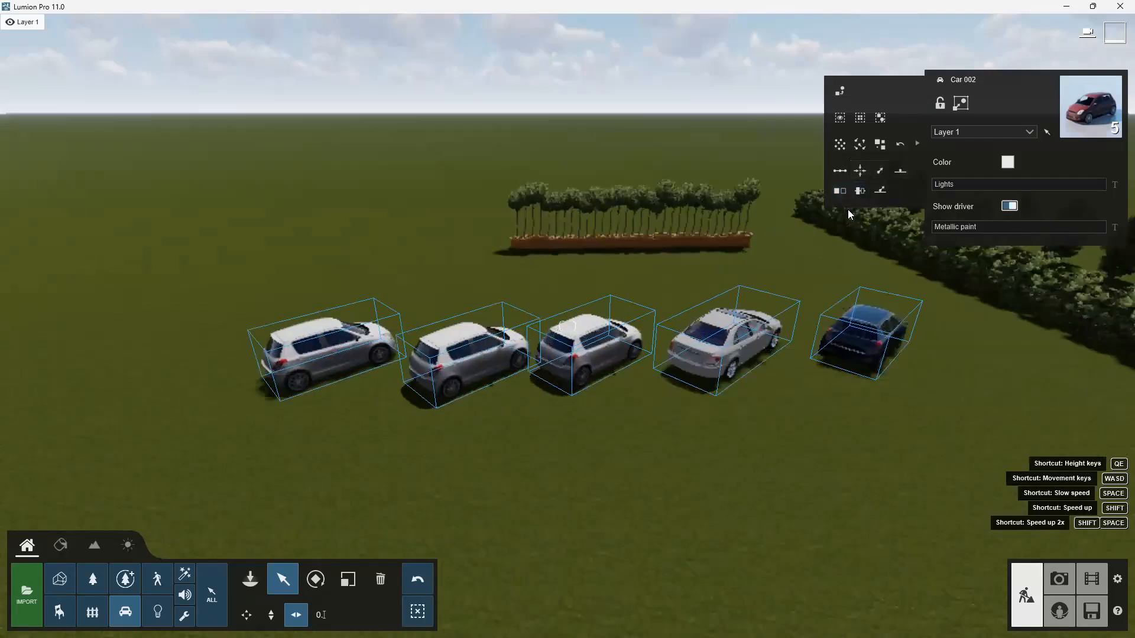
{"action": "left_click", "coordinate": [879, 150]}
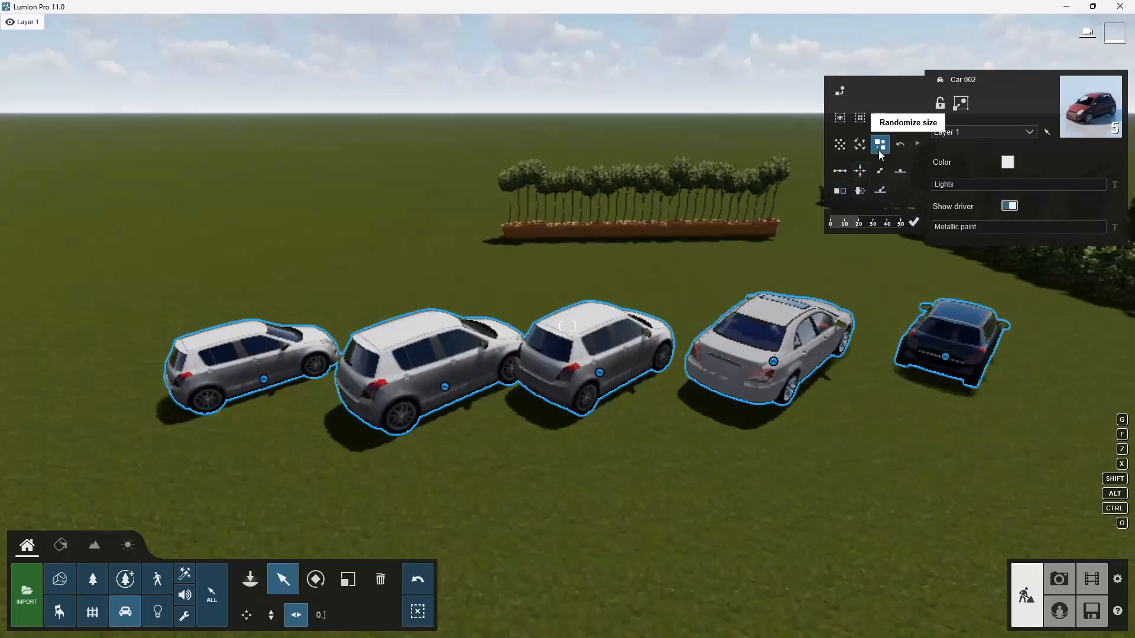
{"action": "left_click_drag", "start_coordinate": [861, 225], "coordinate": [886, 225]}
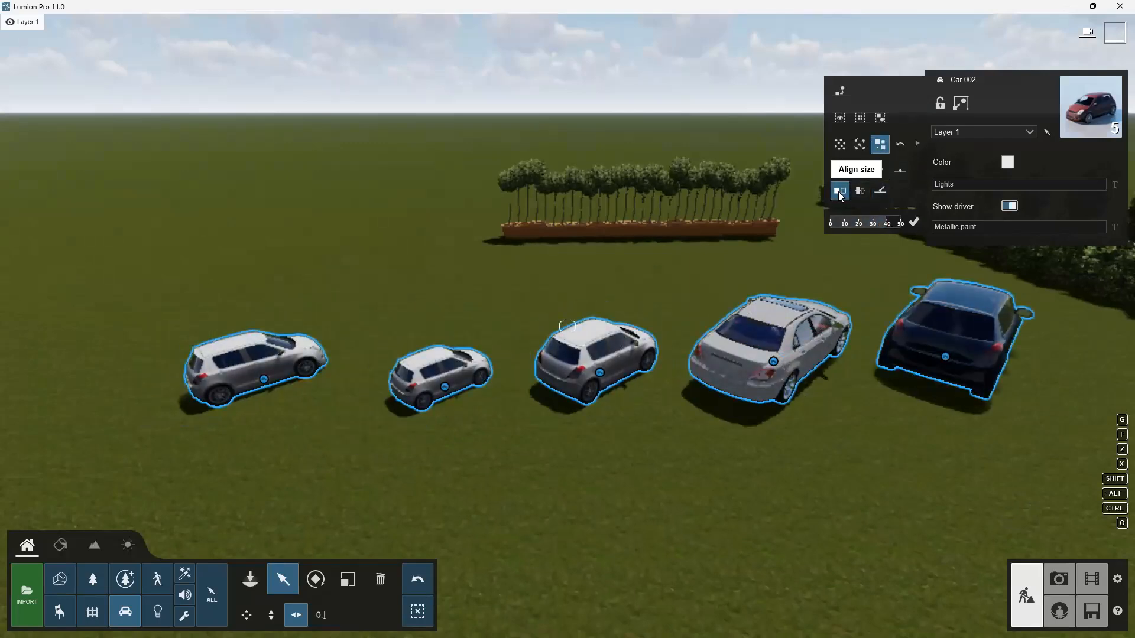
{"action": "left_click", "coordinate": [840, 192]}
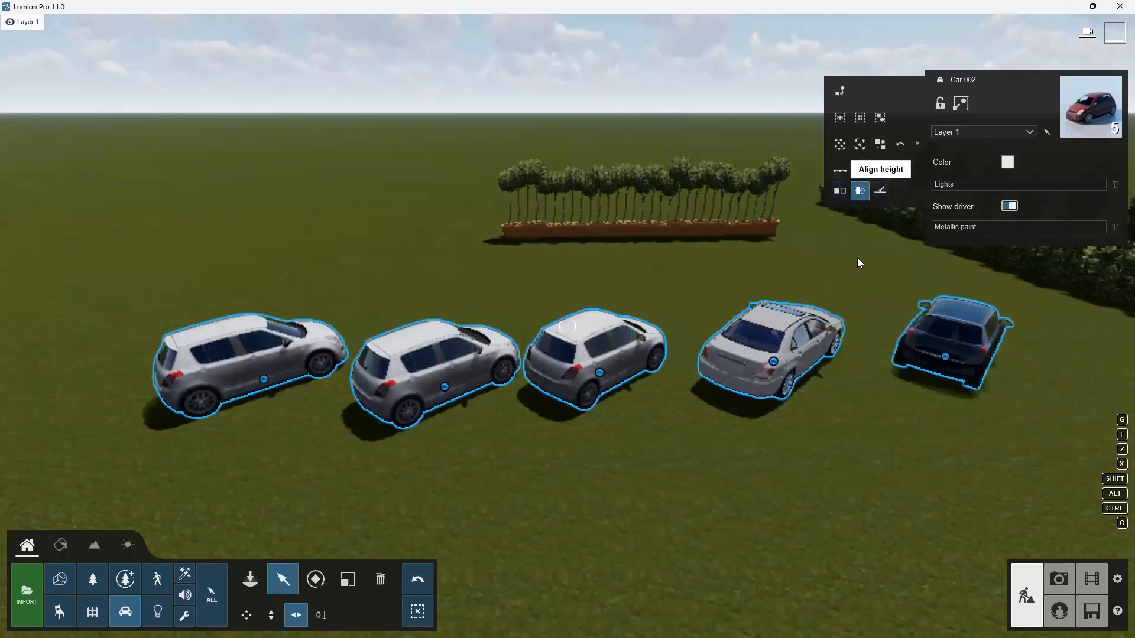
Raise all five selected cars off the ground with the height move tool.
{"action": "left_click", "coordinate": [270, 615]}
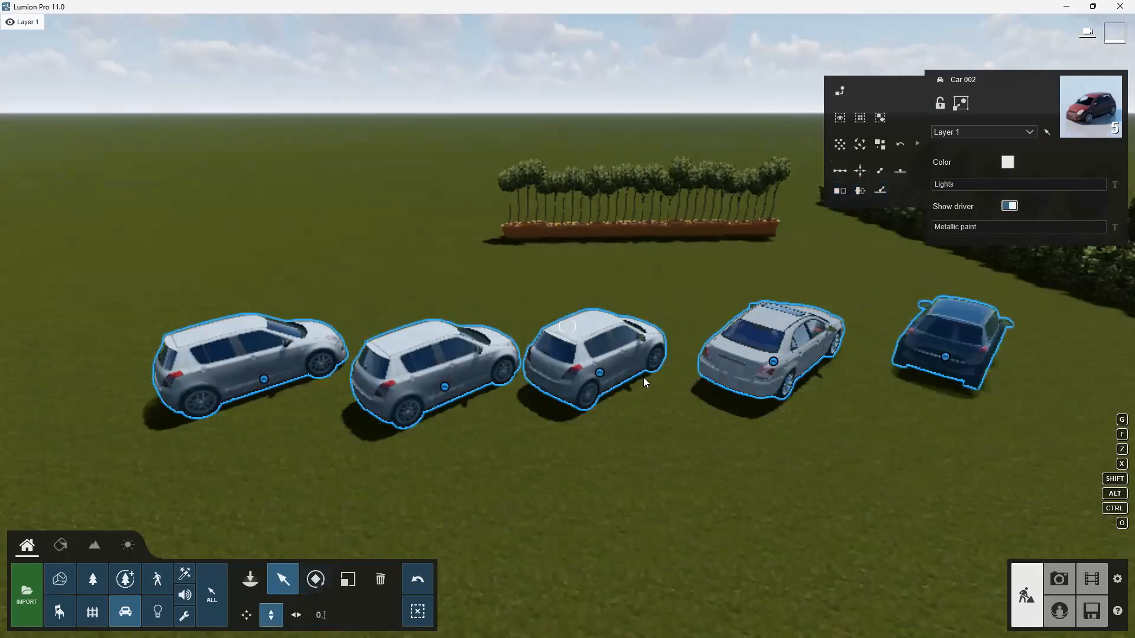
{"action": "left_click_drag", "start_coordinate": [600, 376], "coordinate": [604, 305]}
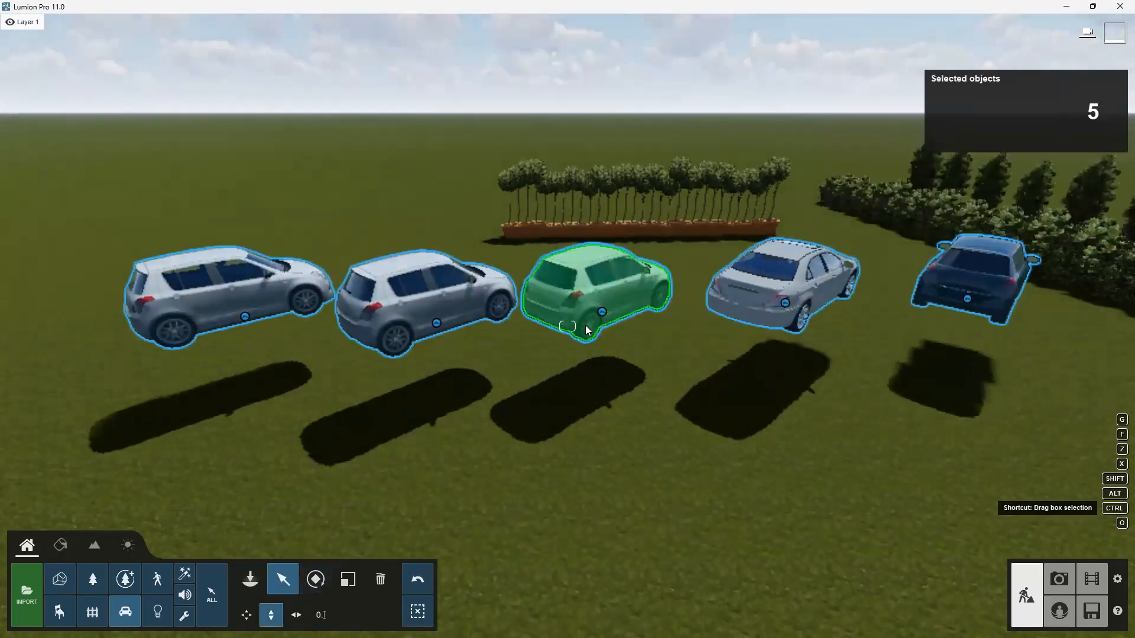
Adjust individual car heights, raising the middle and last cars and lowering the second and fourth.
{"action": "left_click", "coordinate": [600, 313], "text": "ctrl"}
{"action": "left_click", "coordinate": [601, 313]}
{"action": "left_click_drag", "start_coordinate": [600, 298], "coordinate": [603, 201]}
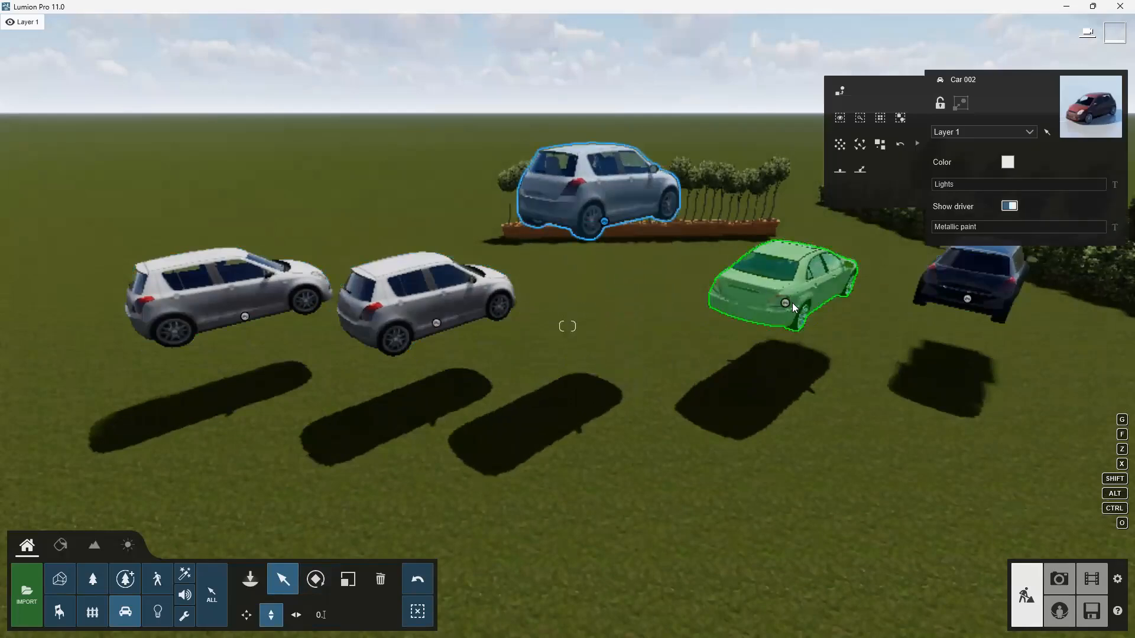
{"action": "left_click_drag", "start_coordinate": [786, 304], "coordinate": [779, 343]}
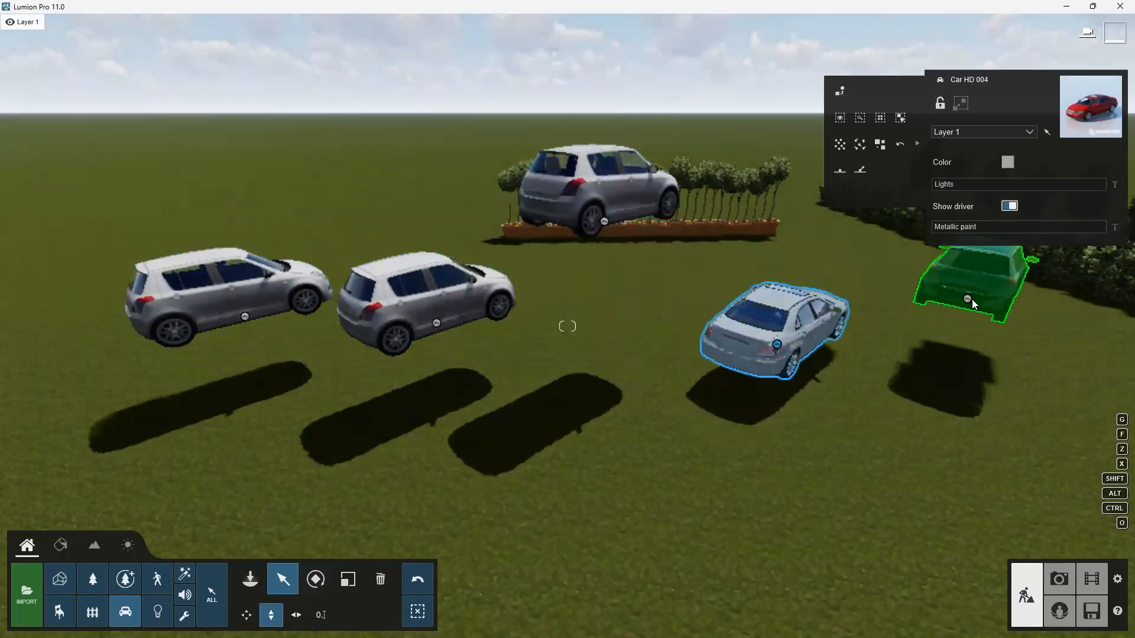
{"action": "left_click_drag", "start_coordinate": [965, 283], "coordinate": [963, 248]}
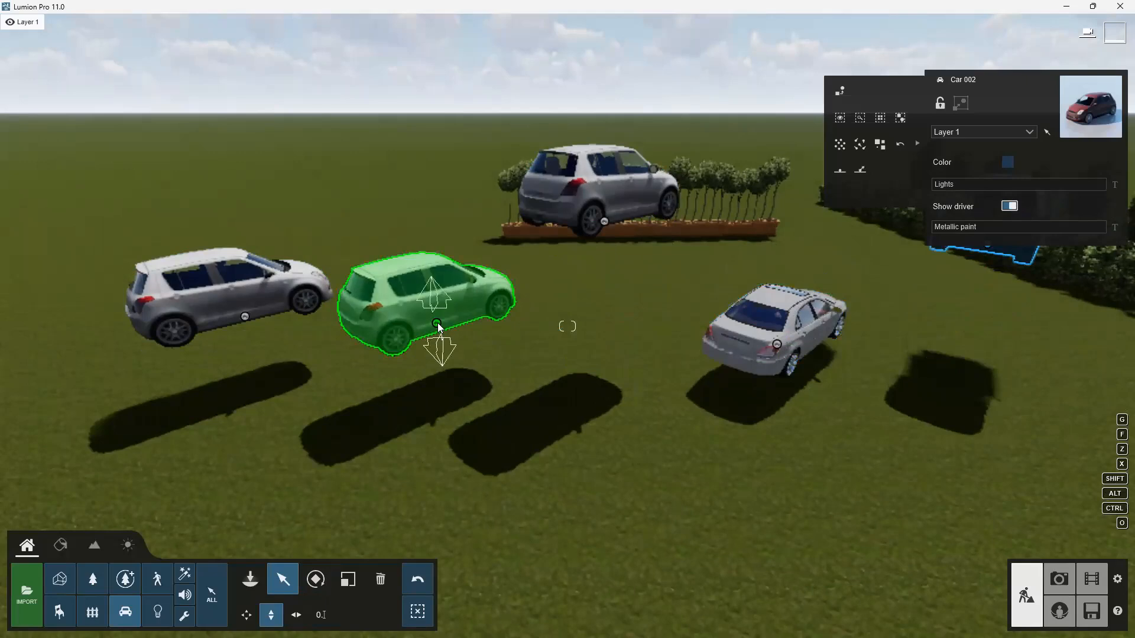
{"action": "left_click_drag", "start_coordinate": [439, 327], "coordinate": [432, 362]}
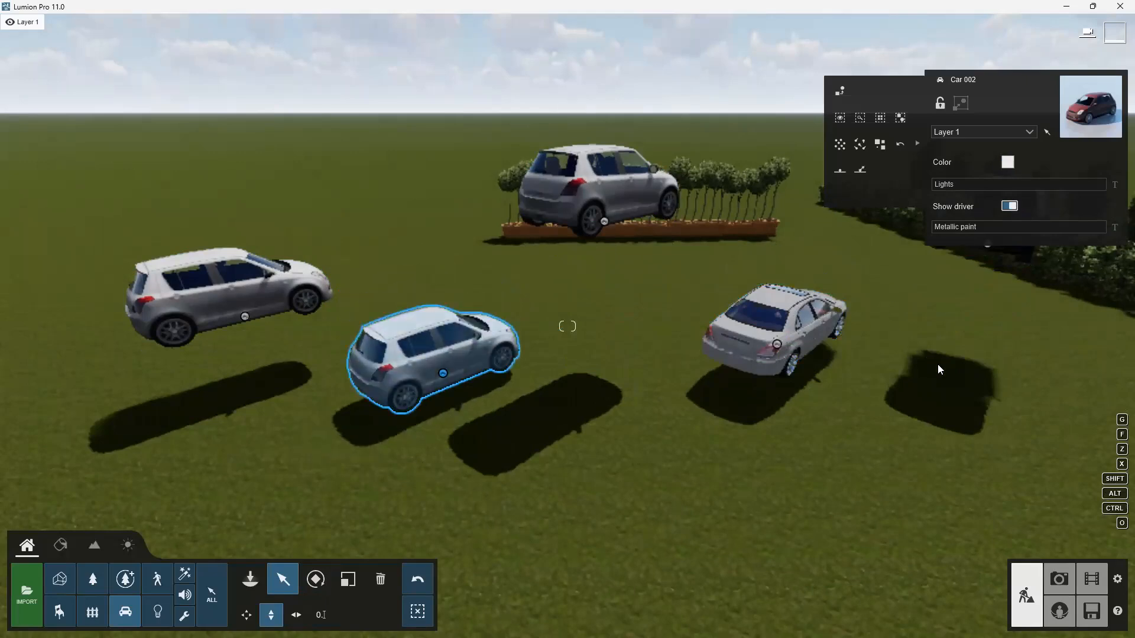
Reselect all five cars and align their heights to one level.
{"action": "key", "text": "s"}
{"action": "left_click", "coordinate": [776, 286]}
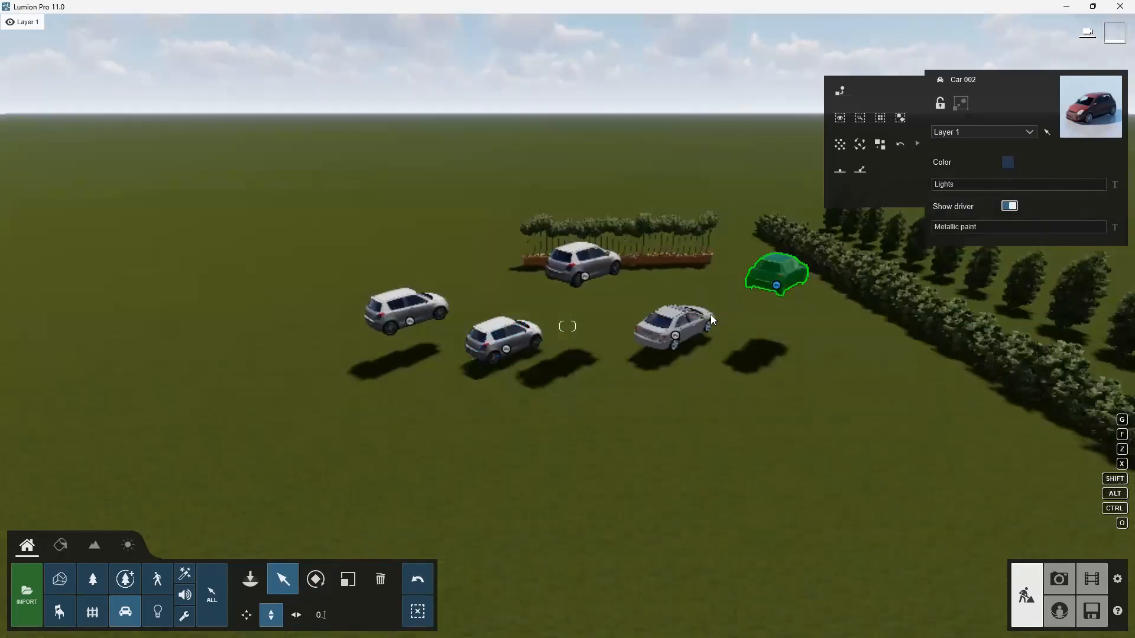
{"action": "left_click", "coordinate": [675, 335], "text": "ctrl"}
{"action": "left_click", "coordinate": [588, 273], "text": "ctrl"}
{"action": "left_click", "coordinate": [387, 310]}
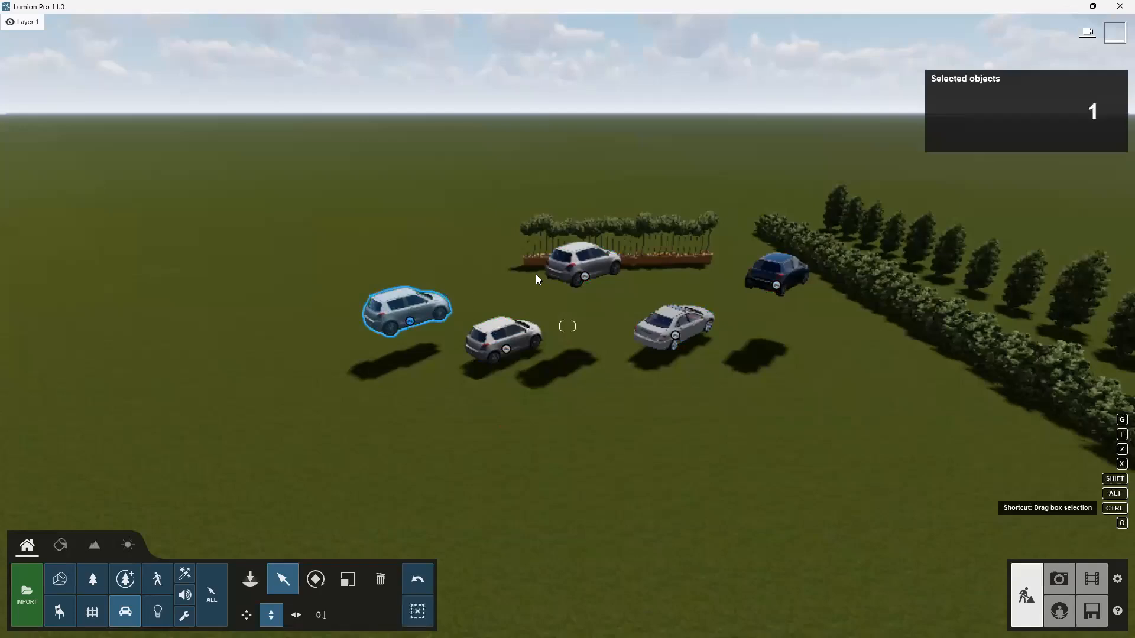
{"action": "left_click_drag", "start_coordinate": [816, 287], "coordinate": [395, 370], "text": "ctrl"}
{"action": "left_click", "coordinate": [779, 272], "text": "ctrl"}
{"action": "left_click", "coordinate": [596, 266], "text": "ctrl"}
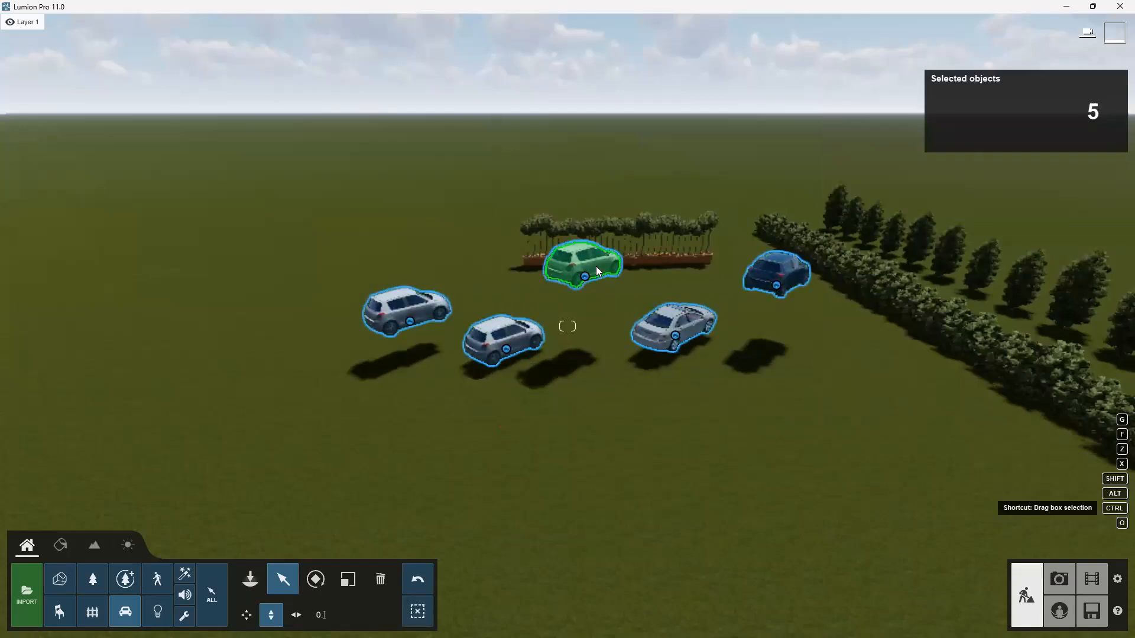
{"action": "mouse_move", "coordinate": [946, 148]}
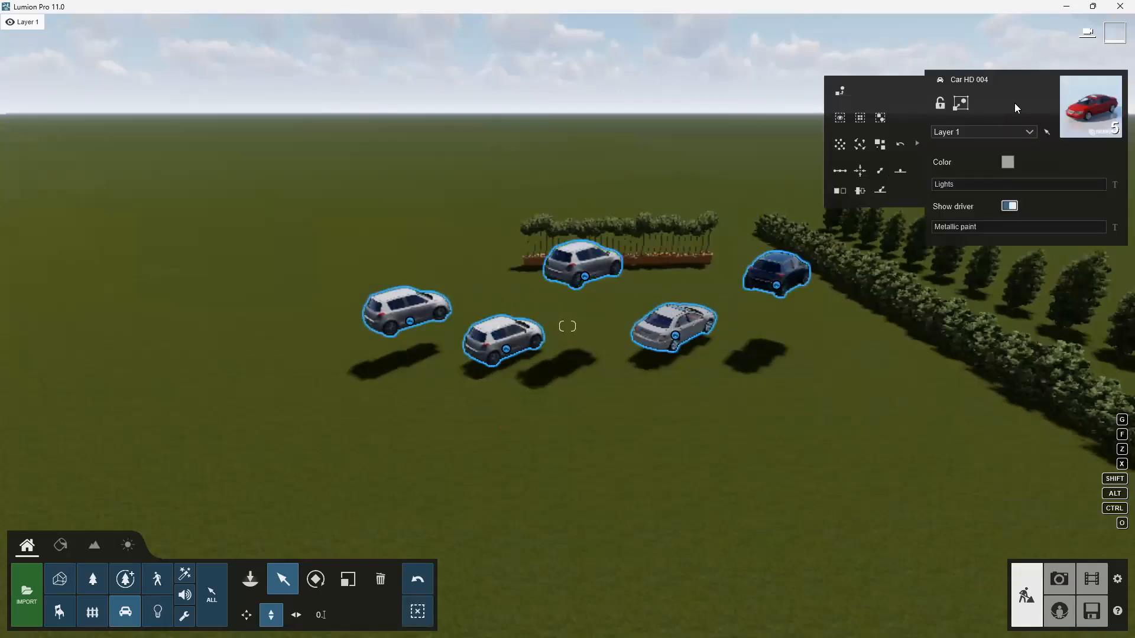
{"action": "left_click", "coordinate": [860, 195]}
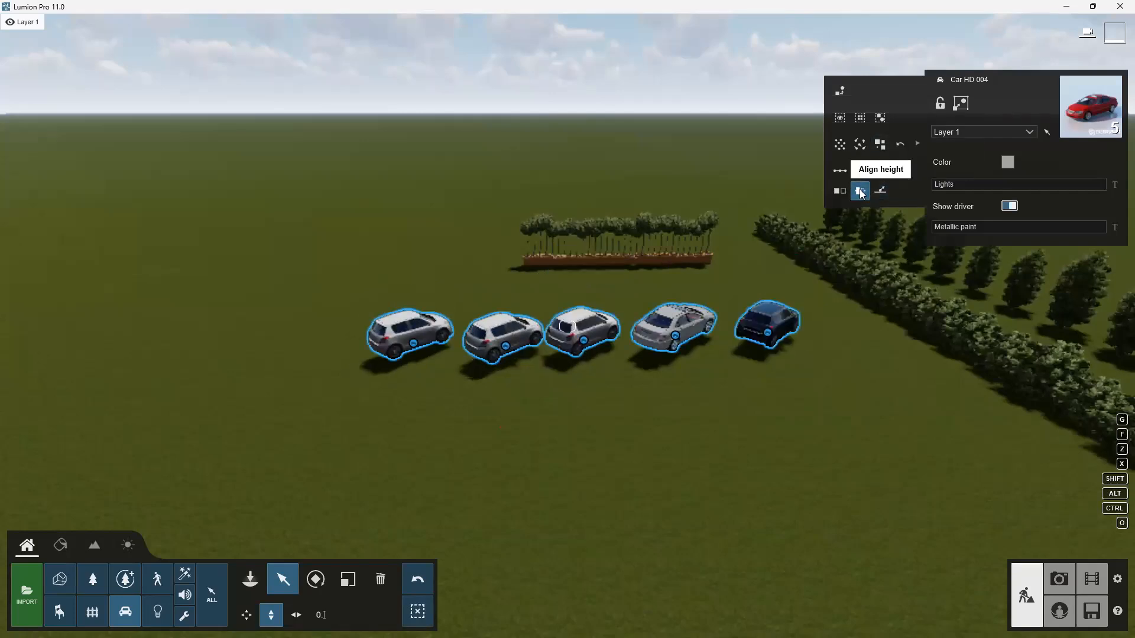
Place the five selected cars back onto the landscape.
{"action": "key", "text": "w"}
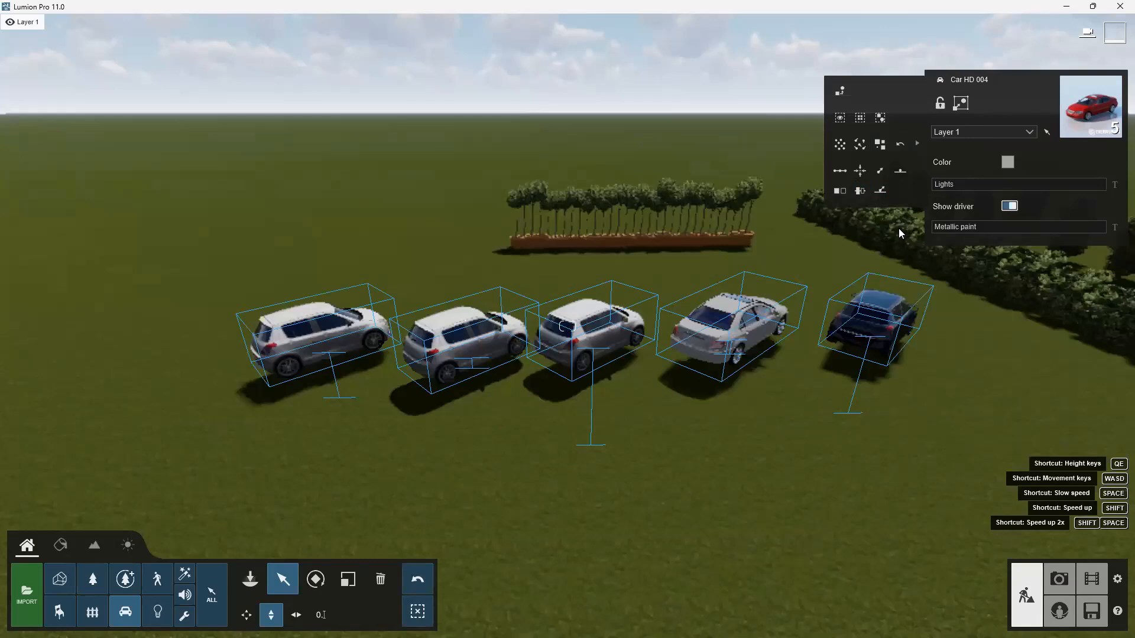
{"action": "left_click", "coordinate": [901, 178]}
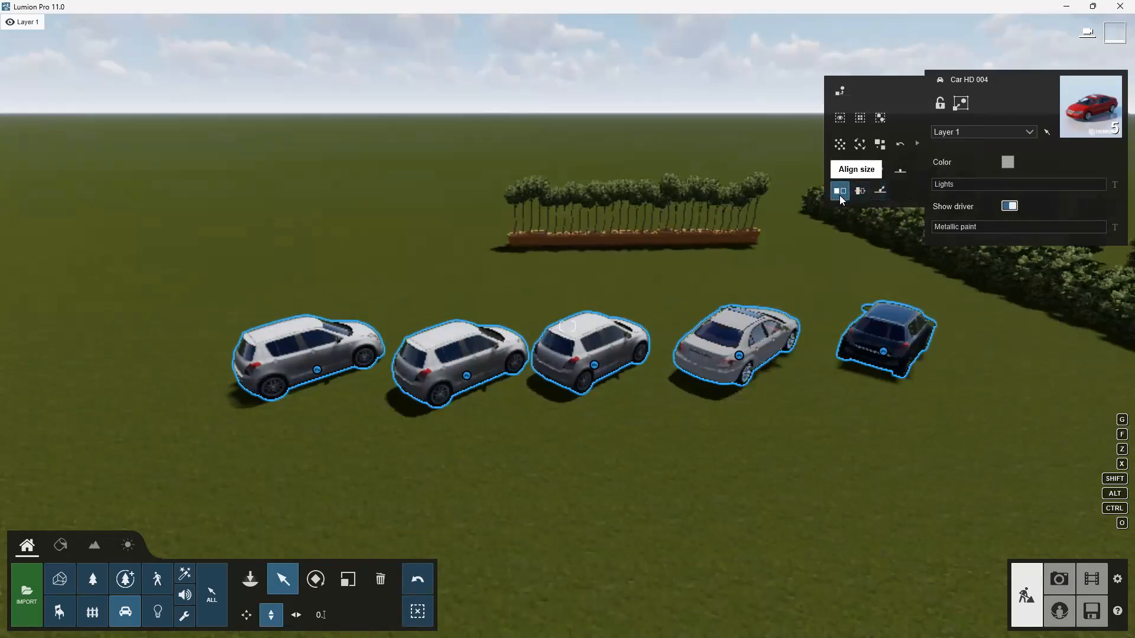
Replace the five selected cars with a palm tree from the nature library and confirm.
{"action": "left_click", "coordinate": [841, 92]}
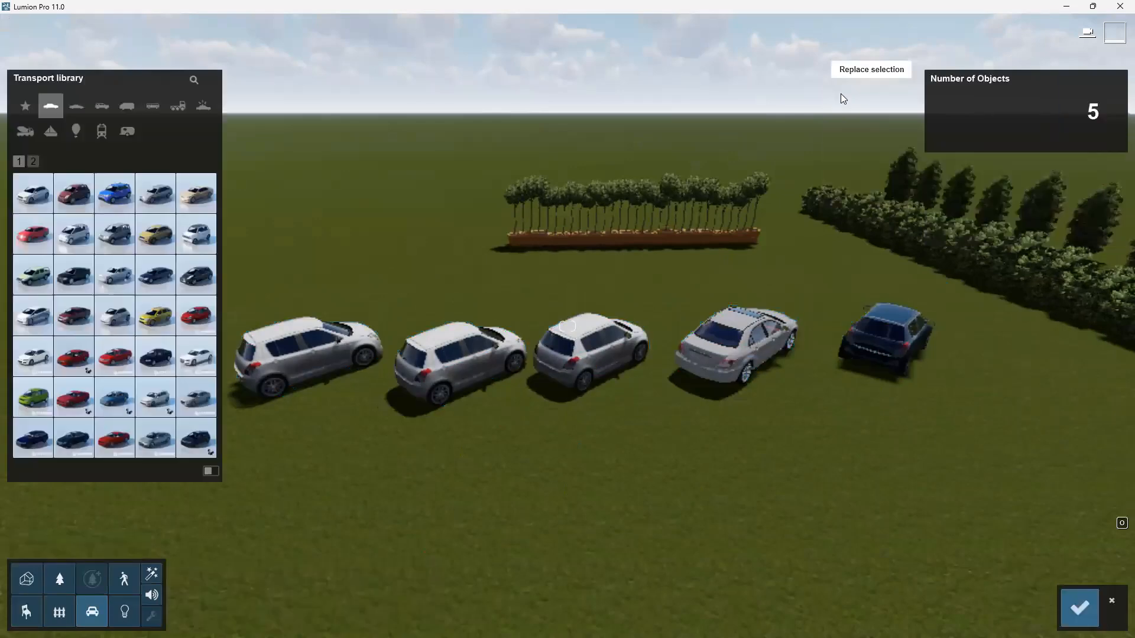
{"action": "left_click", "coordinate": [59, 579]}
{"action": "mouse_move", "coordinate": [128, 203]}
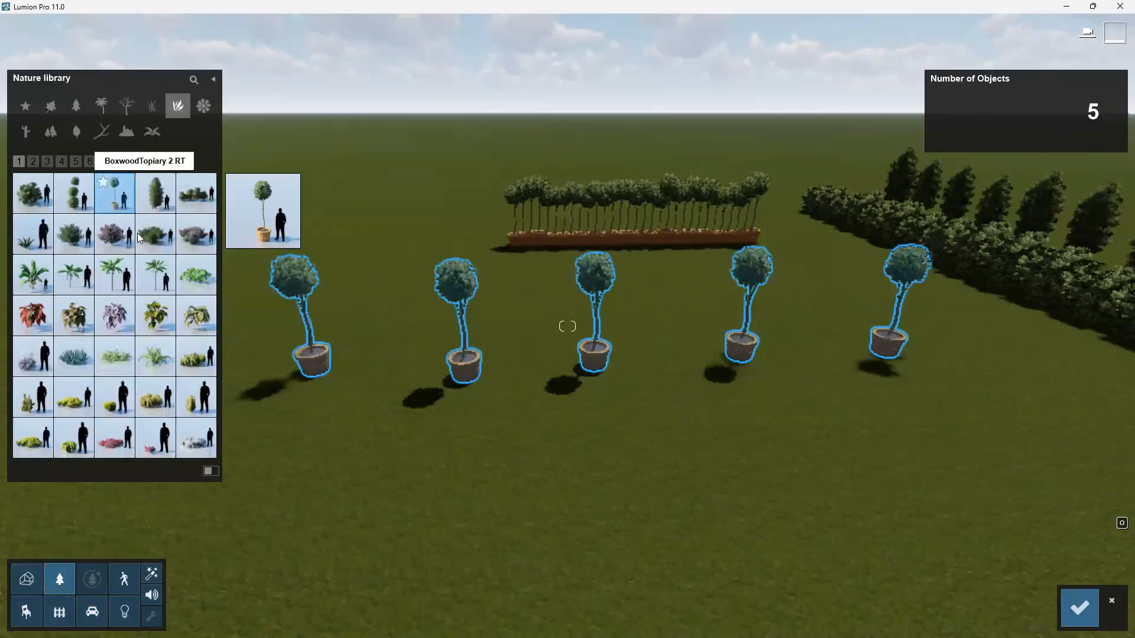
{"action": "mouse_move", "coordinate": [153, 320]}
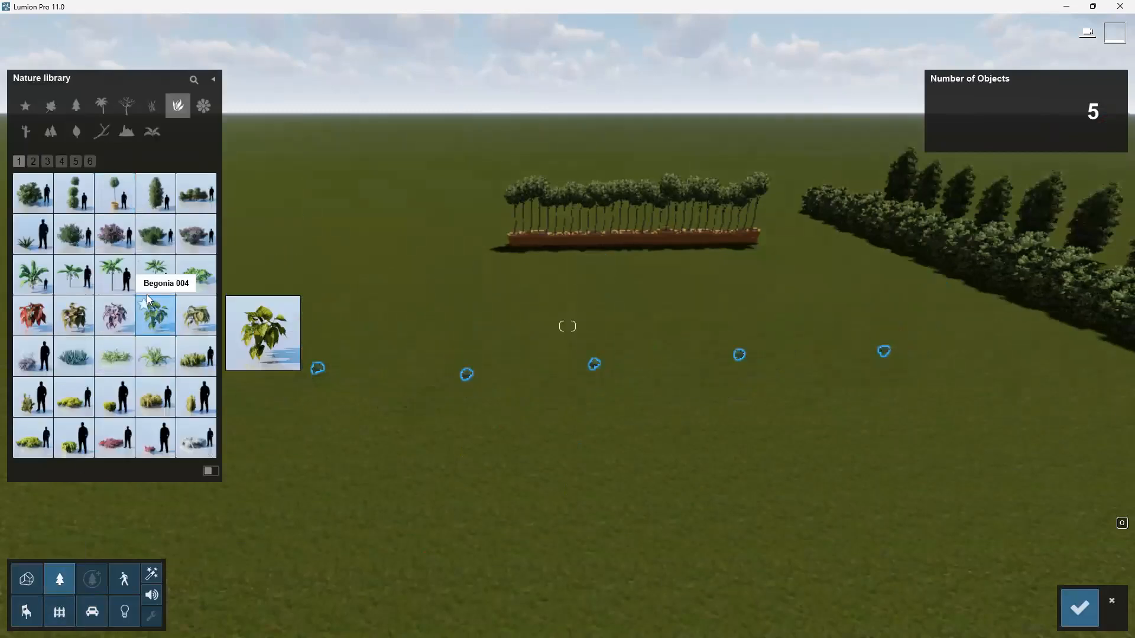
{"action": "mouse_move", "coordinate": [112, 280]}
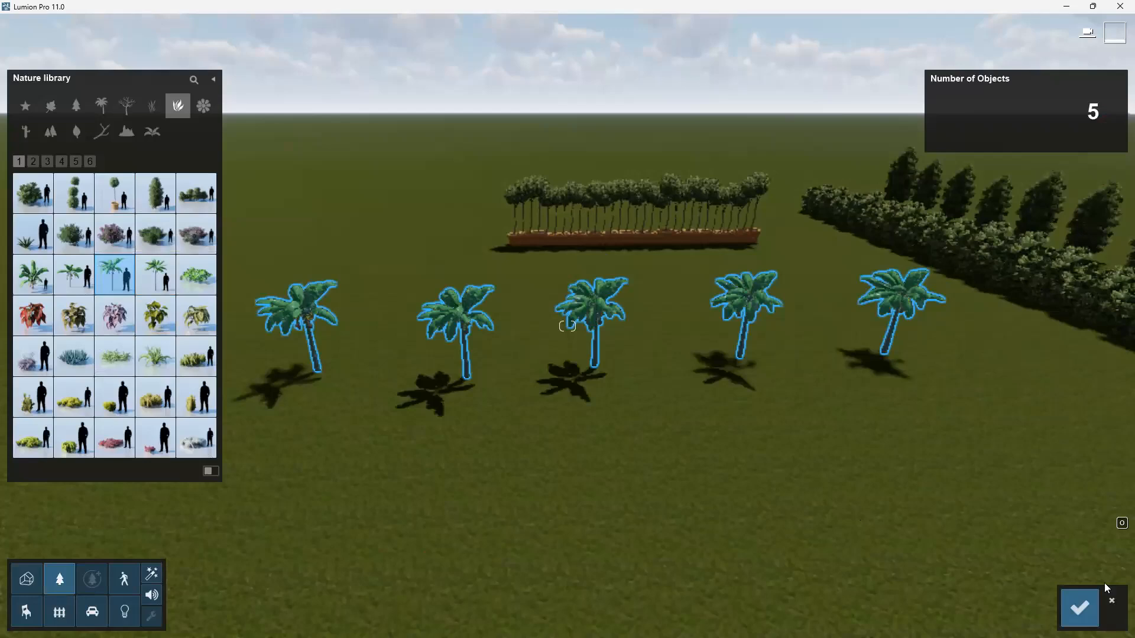
{"action": "left_click", "coordinate": [1084, 606]}
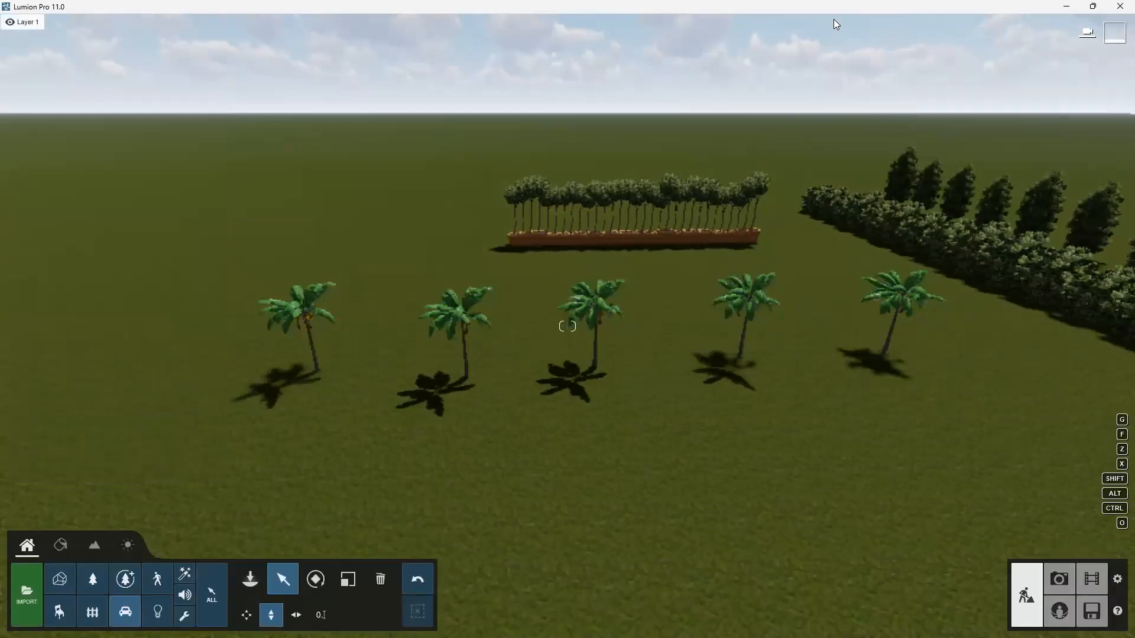
{"action": "mouse_move", "coordinate": [835, 23]}
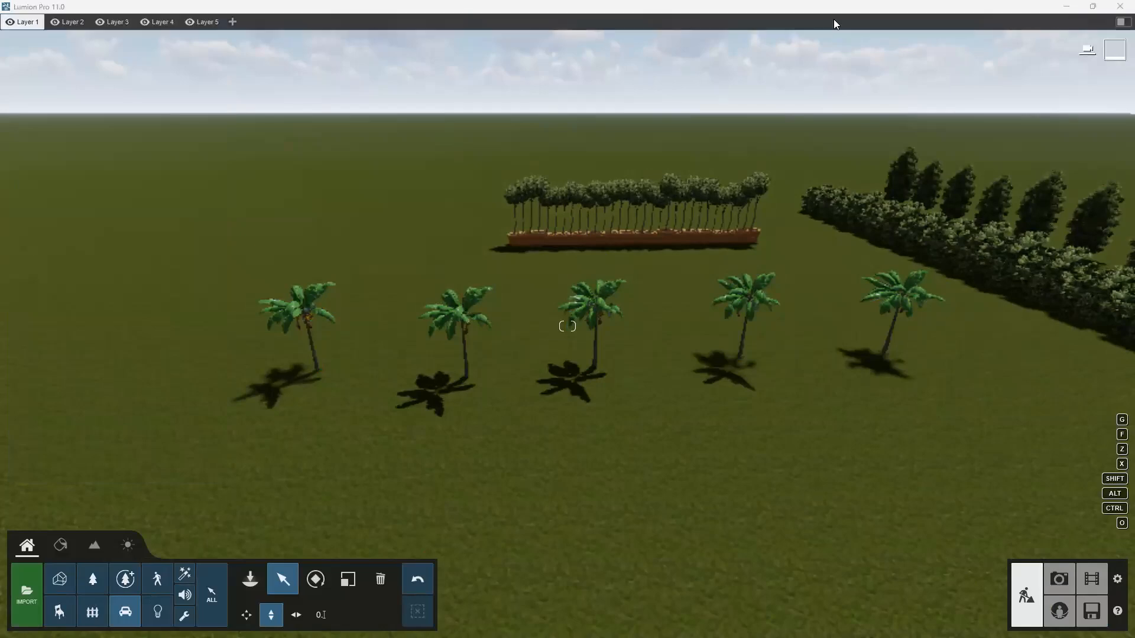